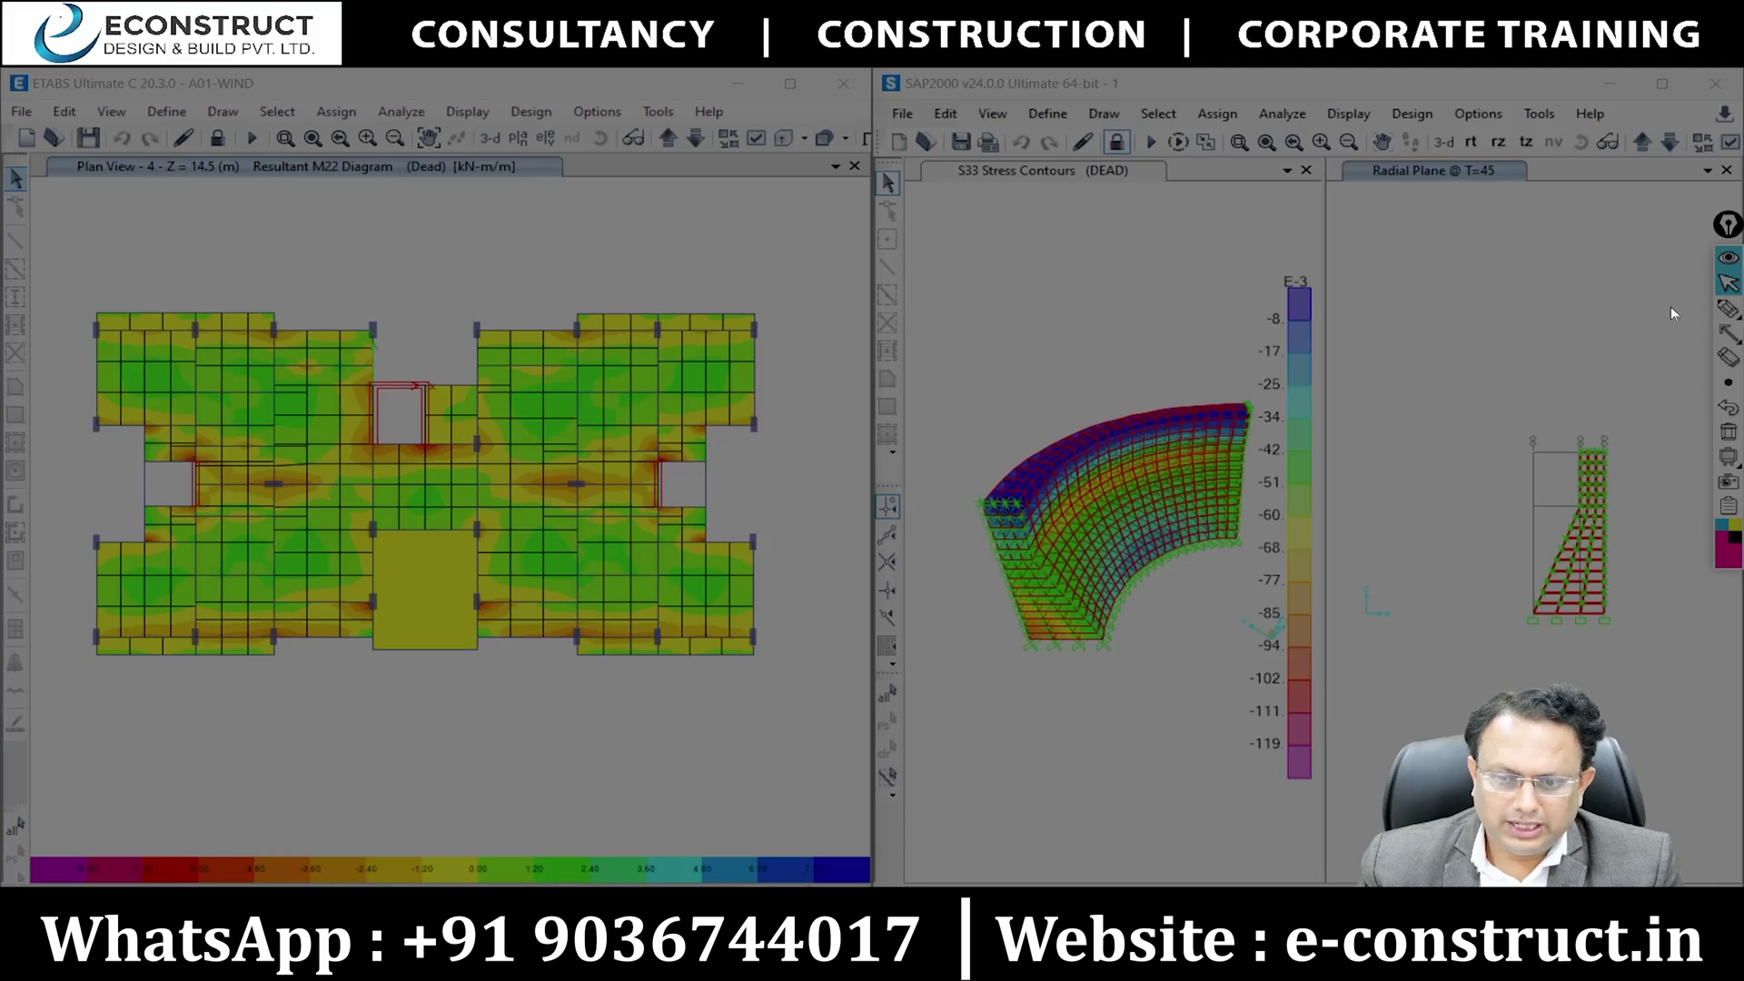
Mark up and arrange the SAP2000 and ETABS views with the screen annotation tools.
click(1728, 334)
mouse_move(493, 245)
mouse_down()
mouse_move(227, 205)
mouse_move(7, 134)
mouse_move(182, 108)
mouse_move(145, 98)
mouse_up()
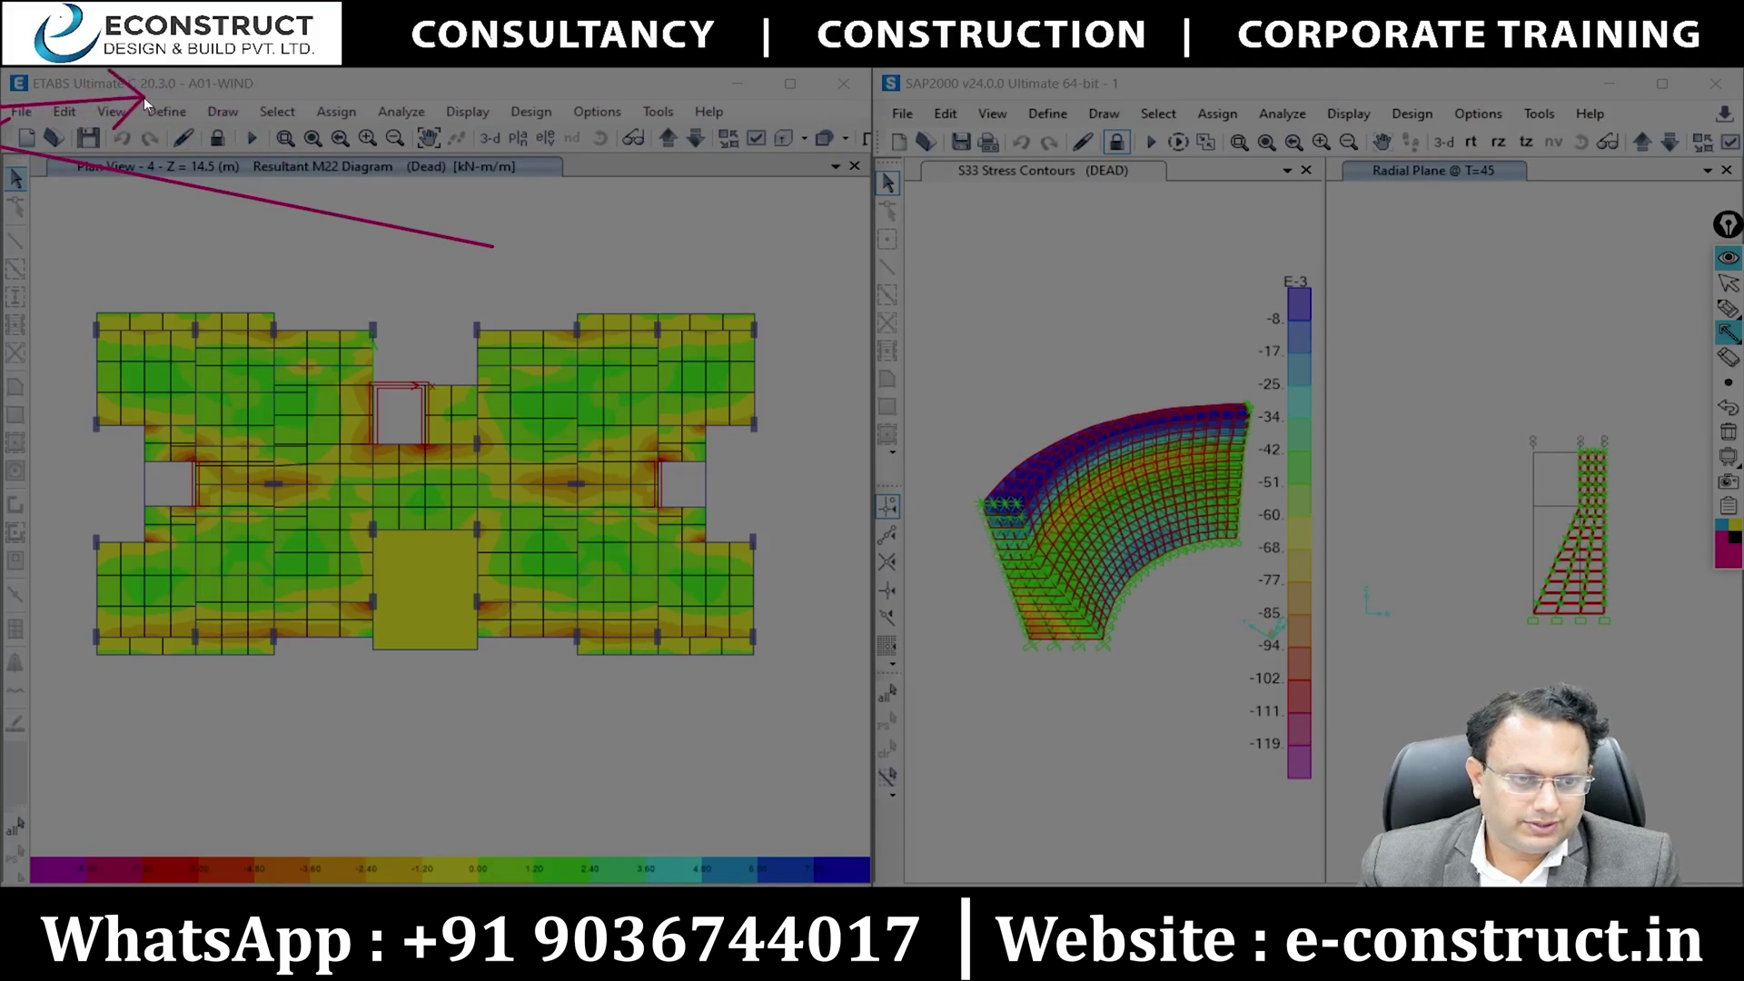
drag(883, 234, 1054, 95)
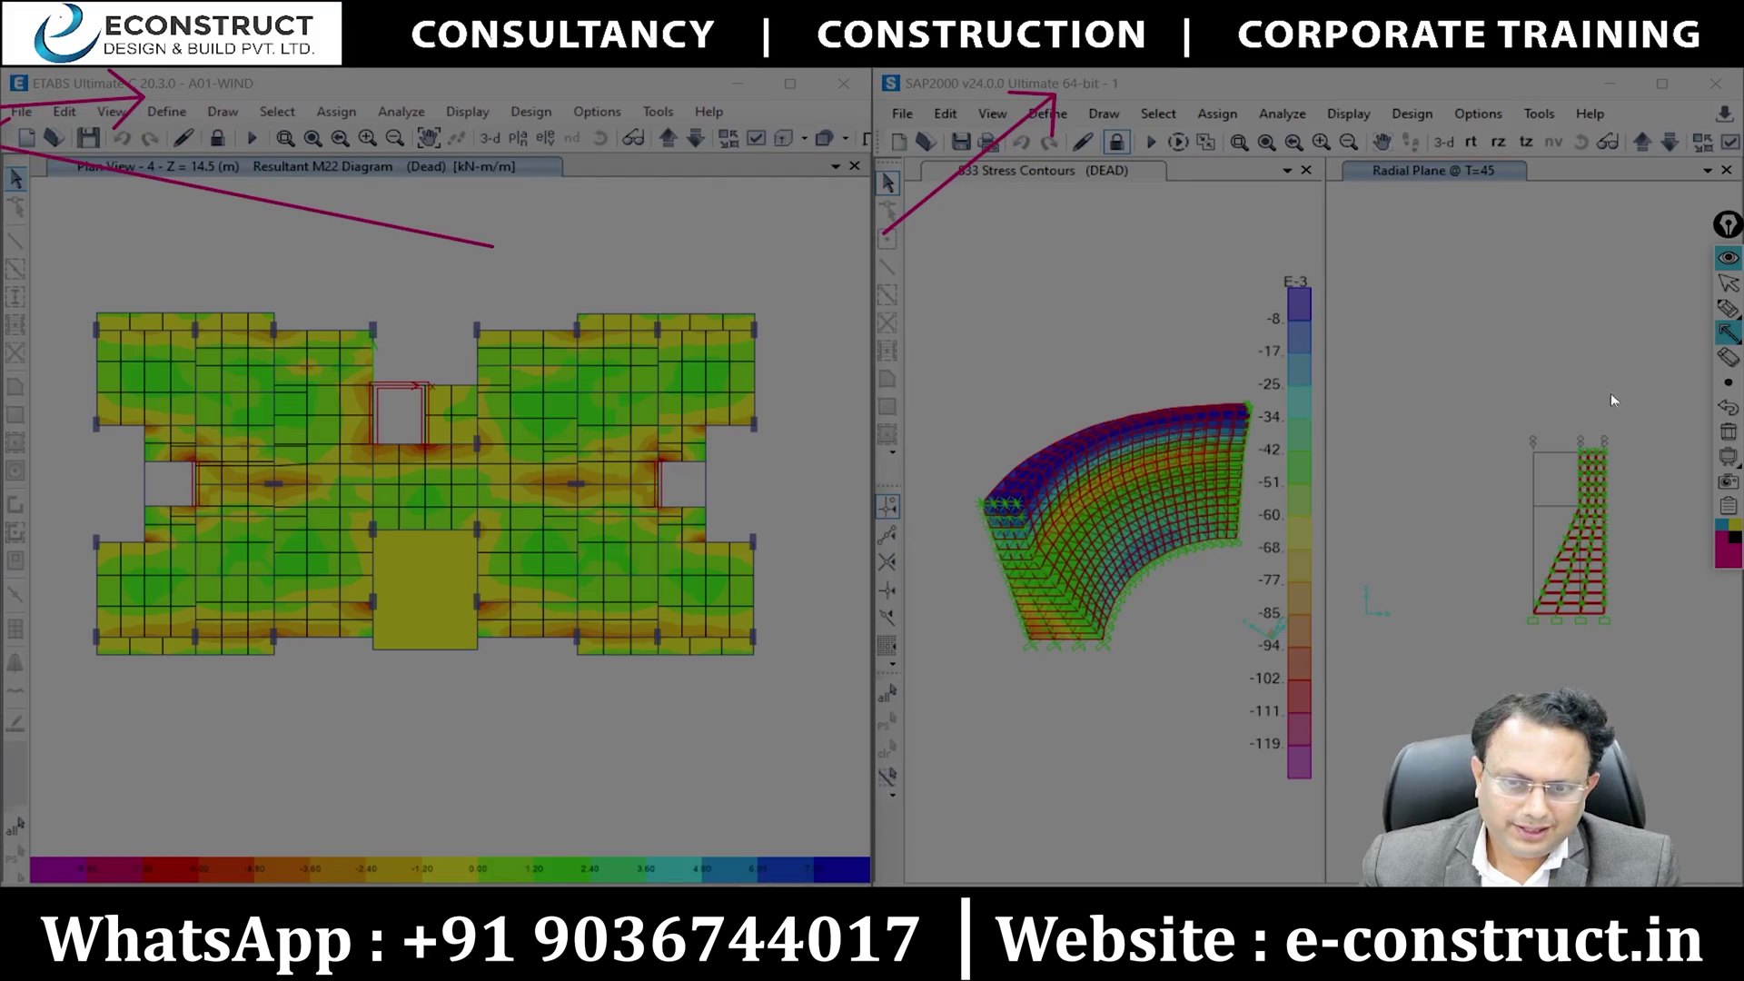
click(1728, 431)
mouse_move(1735, 311)
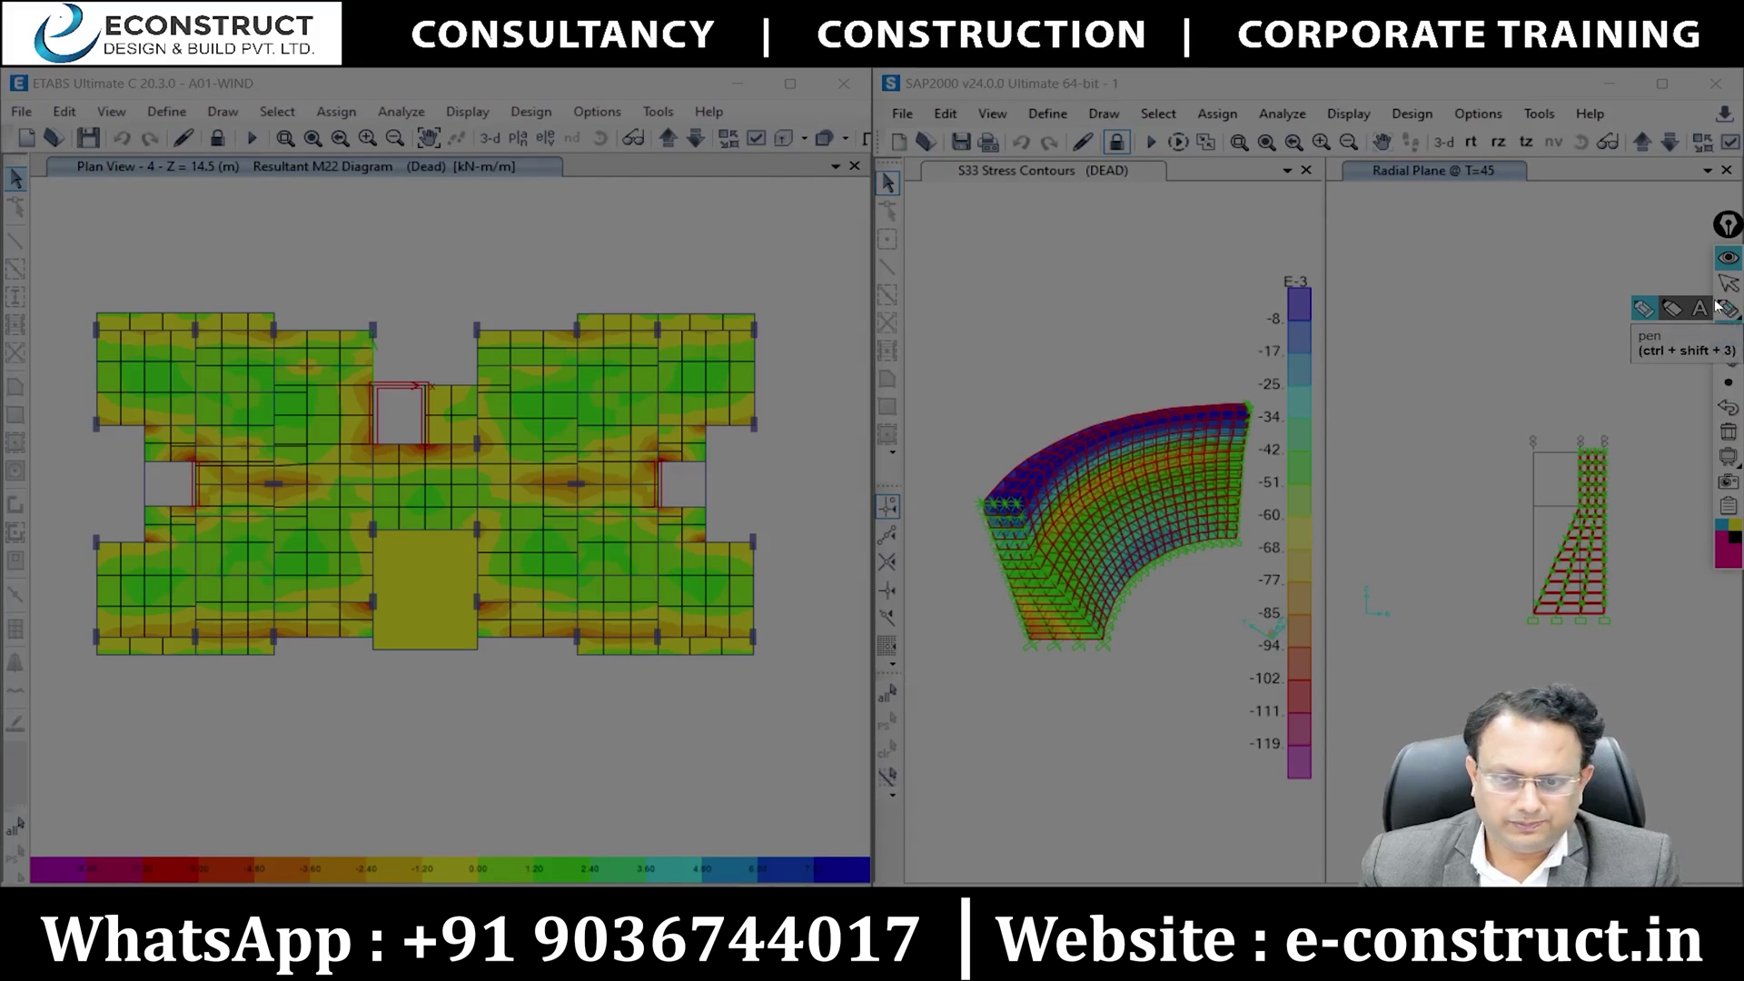
click(1728, 283)
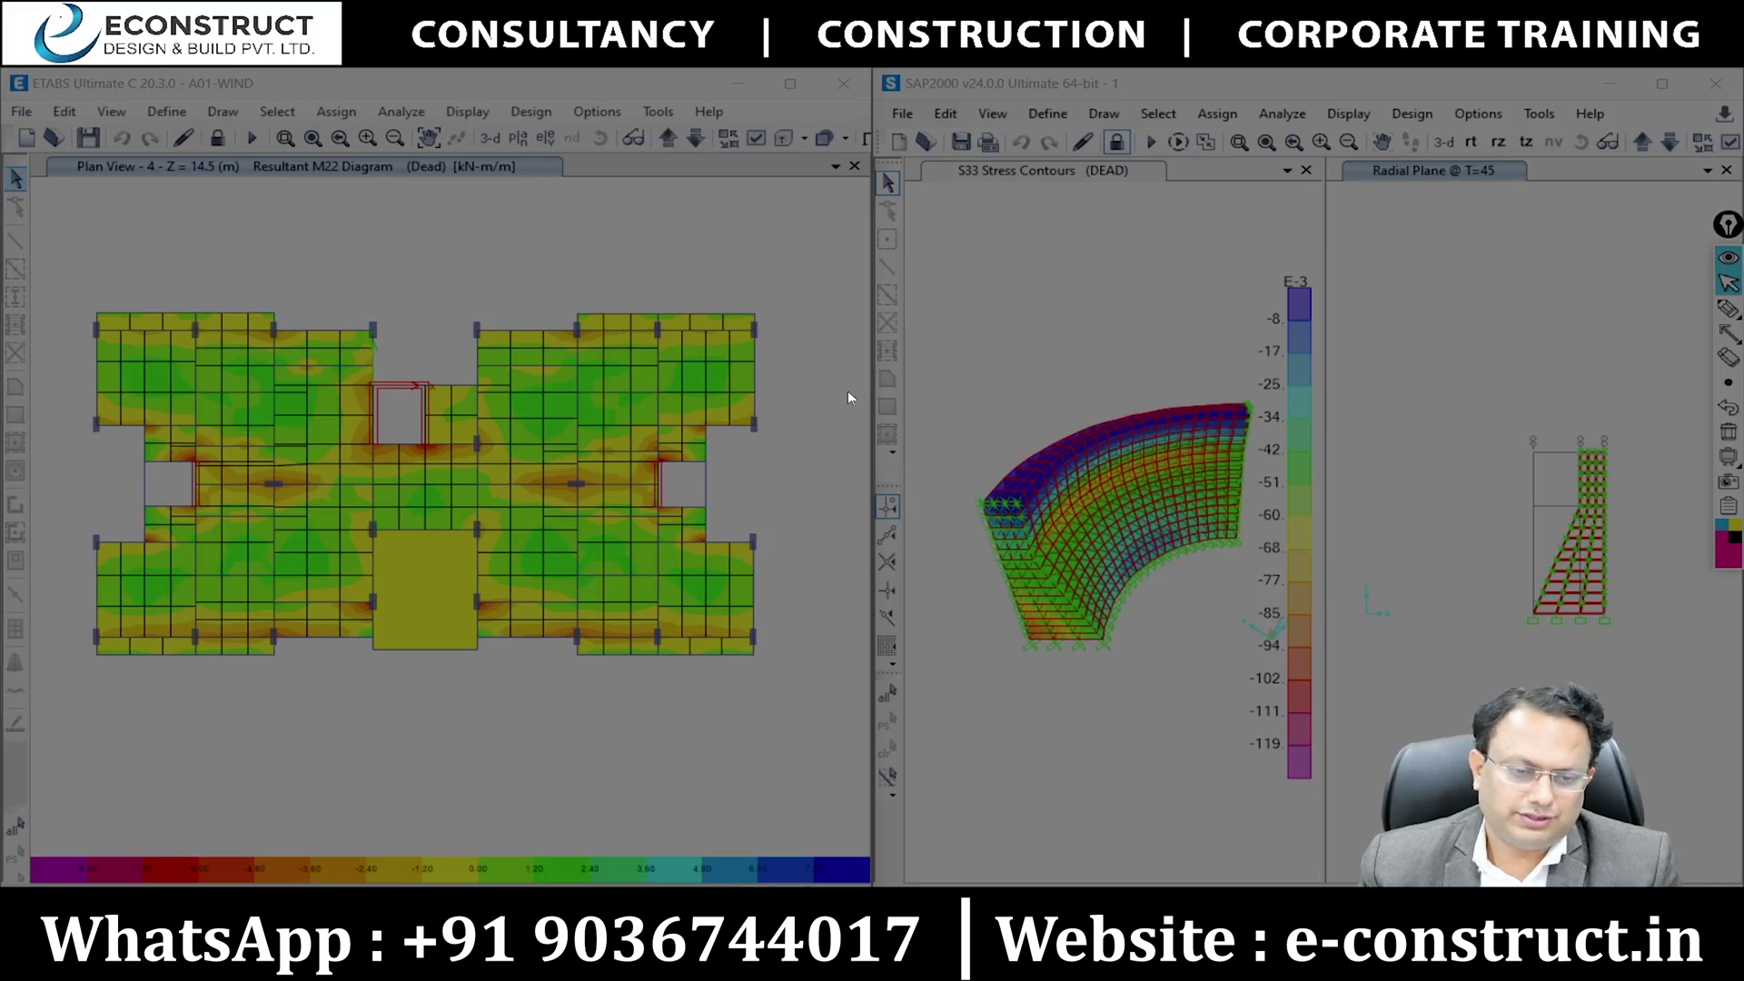
Activate the ETABS model window and show its Define menu.
click(434, 281)
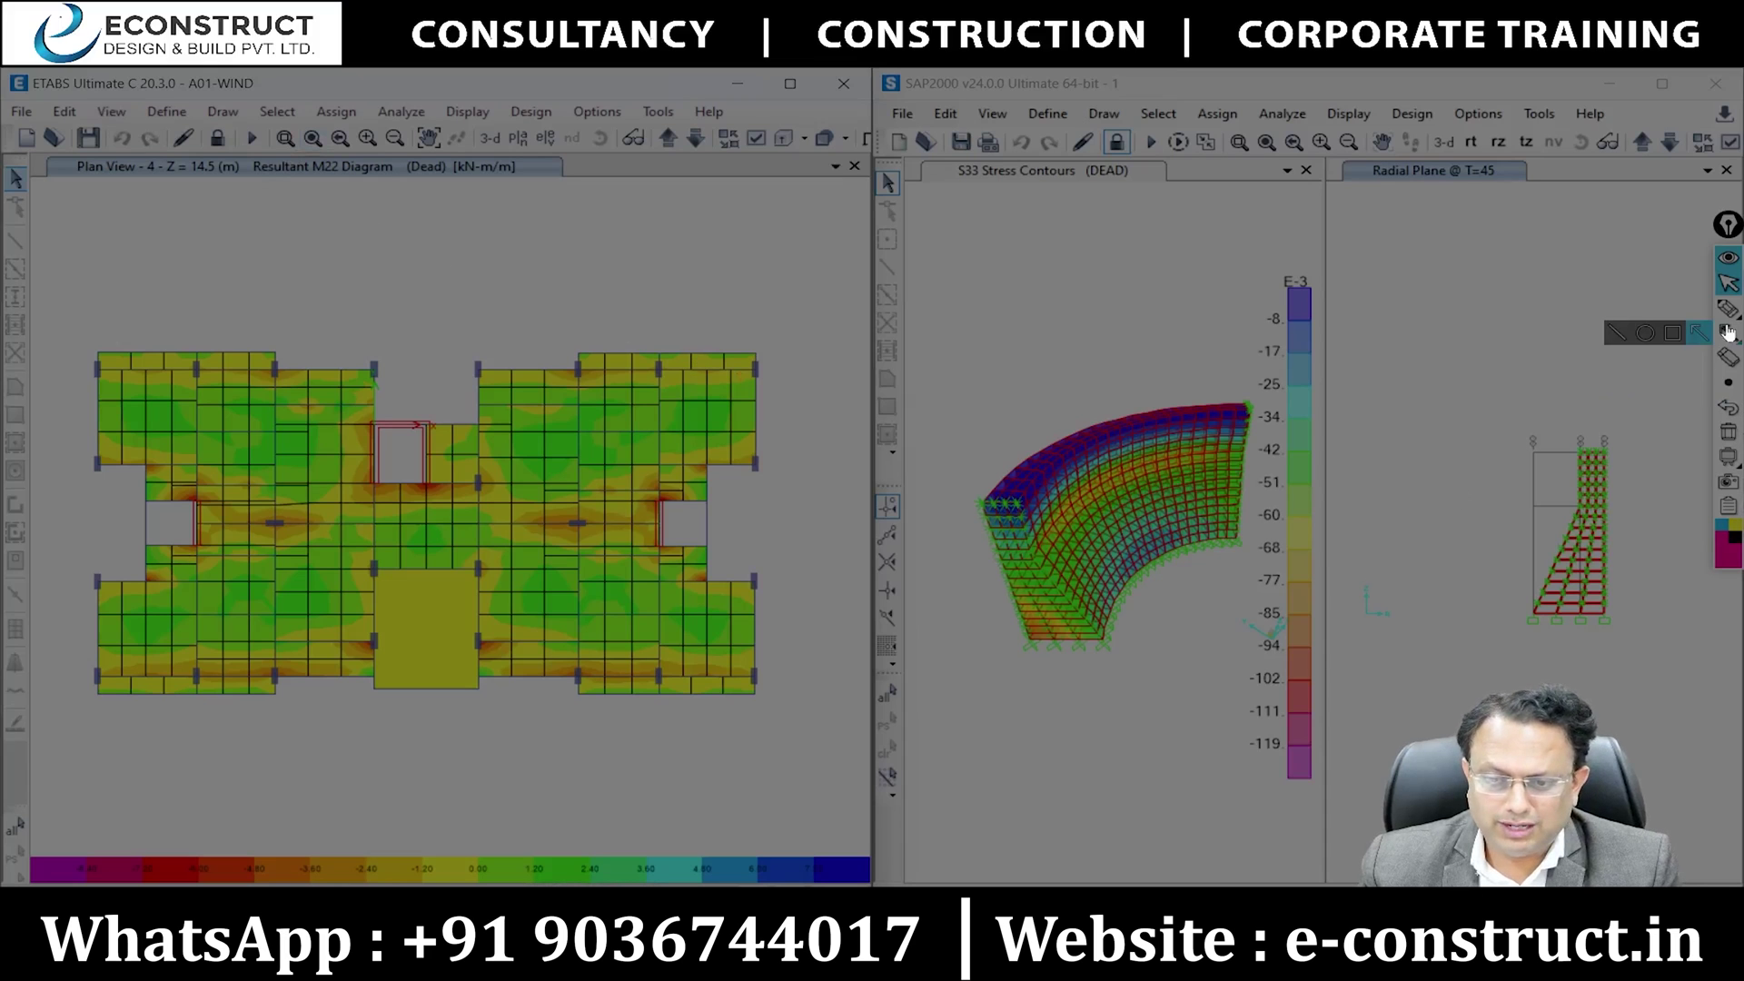
mouse_move(1729, 325)
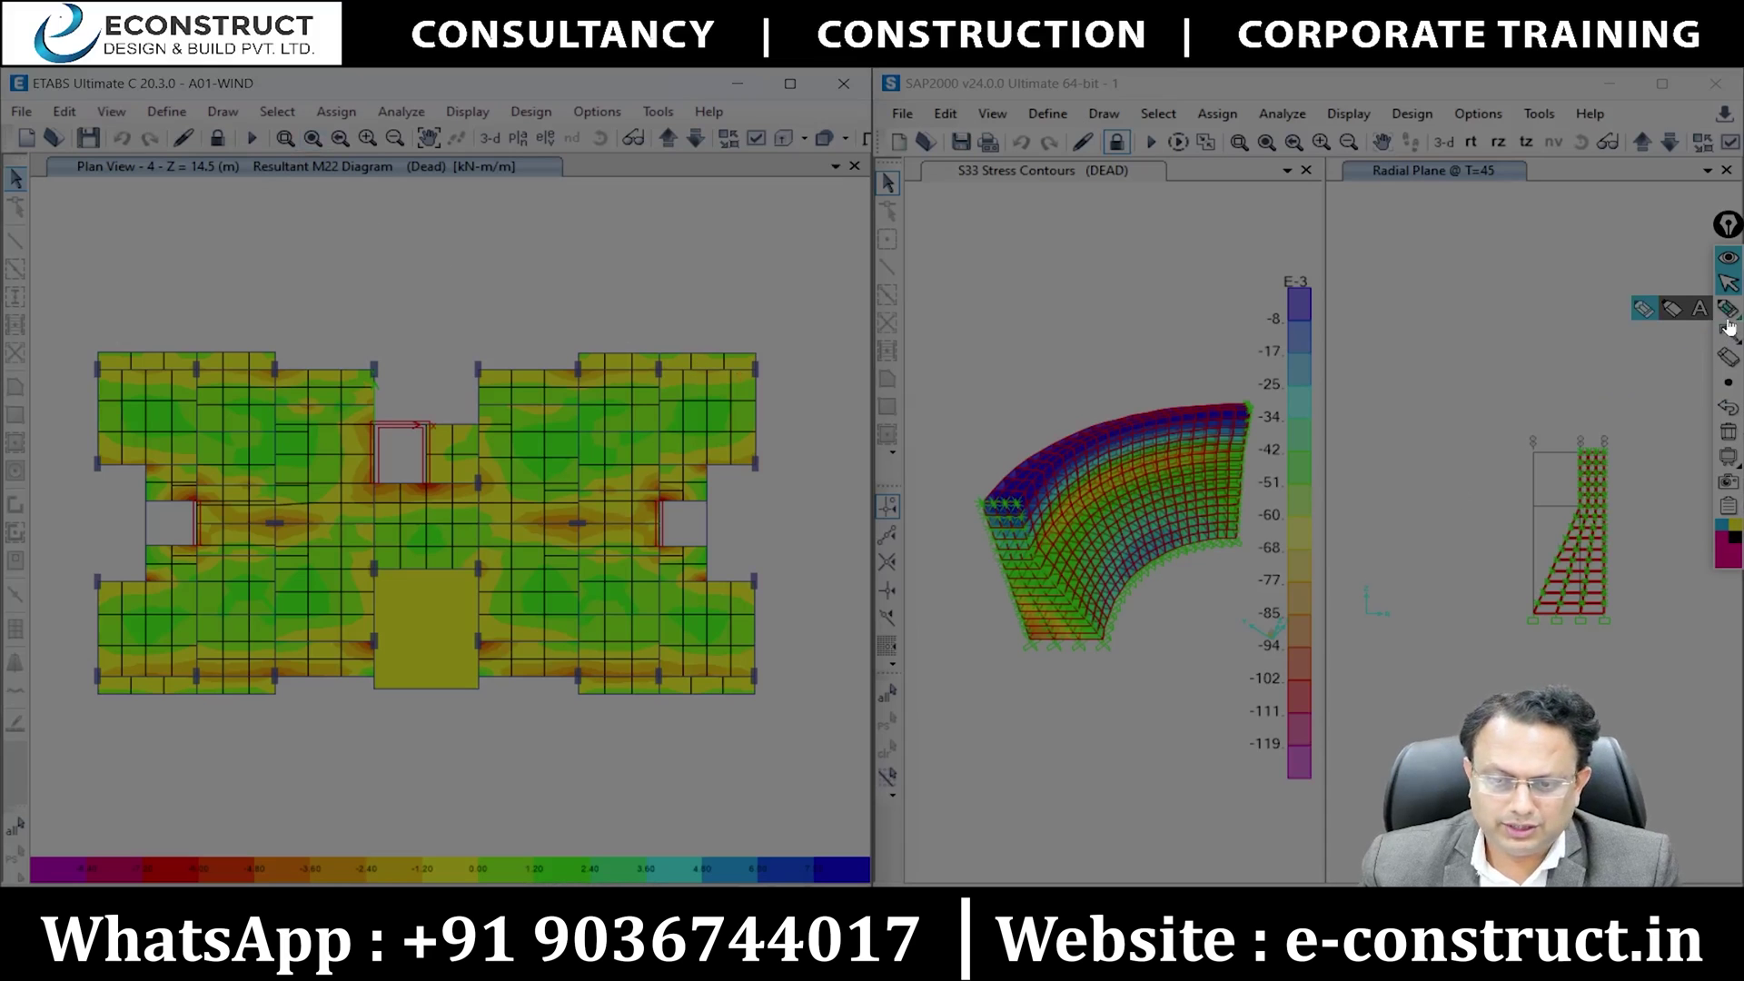
click(173, 112)
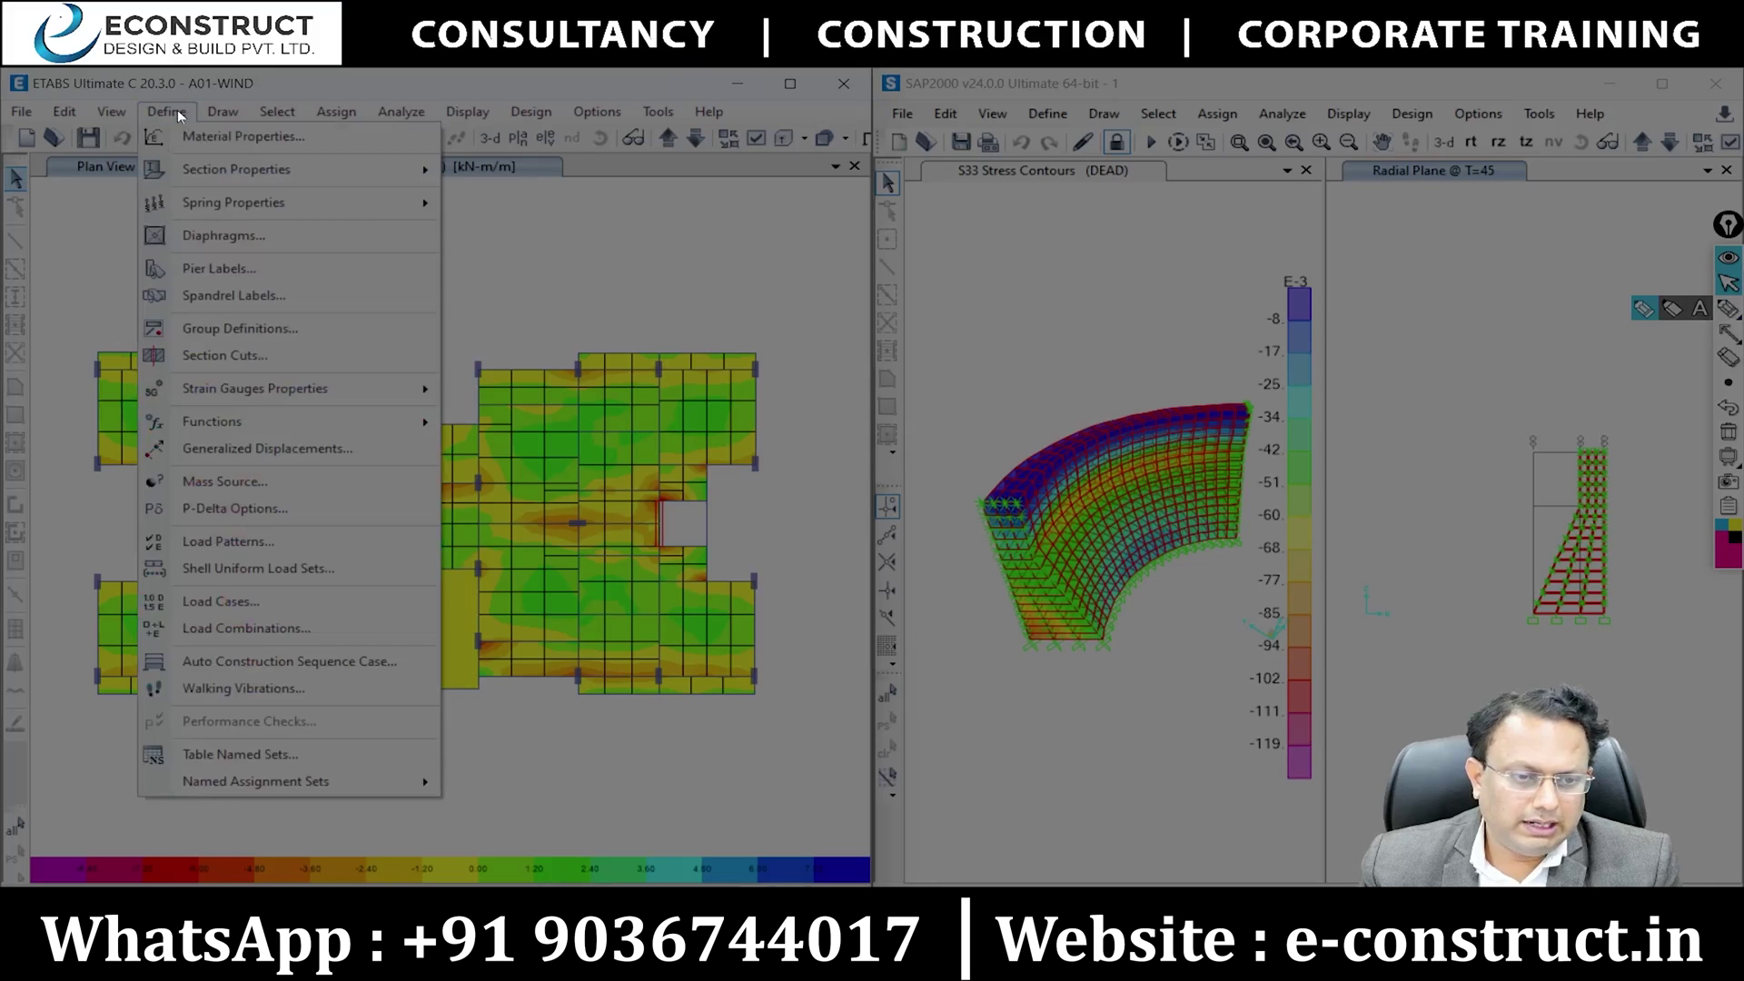
Browse ETABS's Edit menu and the Define > Section Properties slab and deck types.
click(172, 111)
click(64, 110)
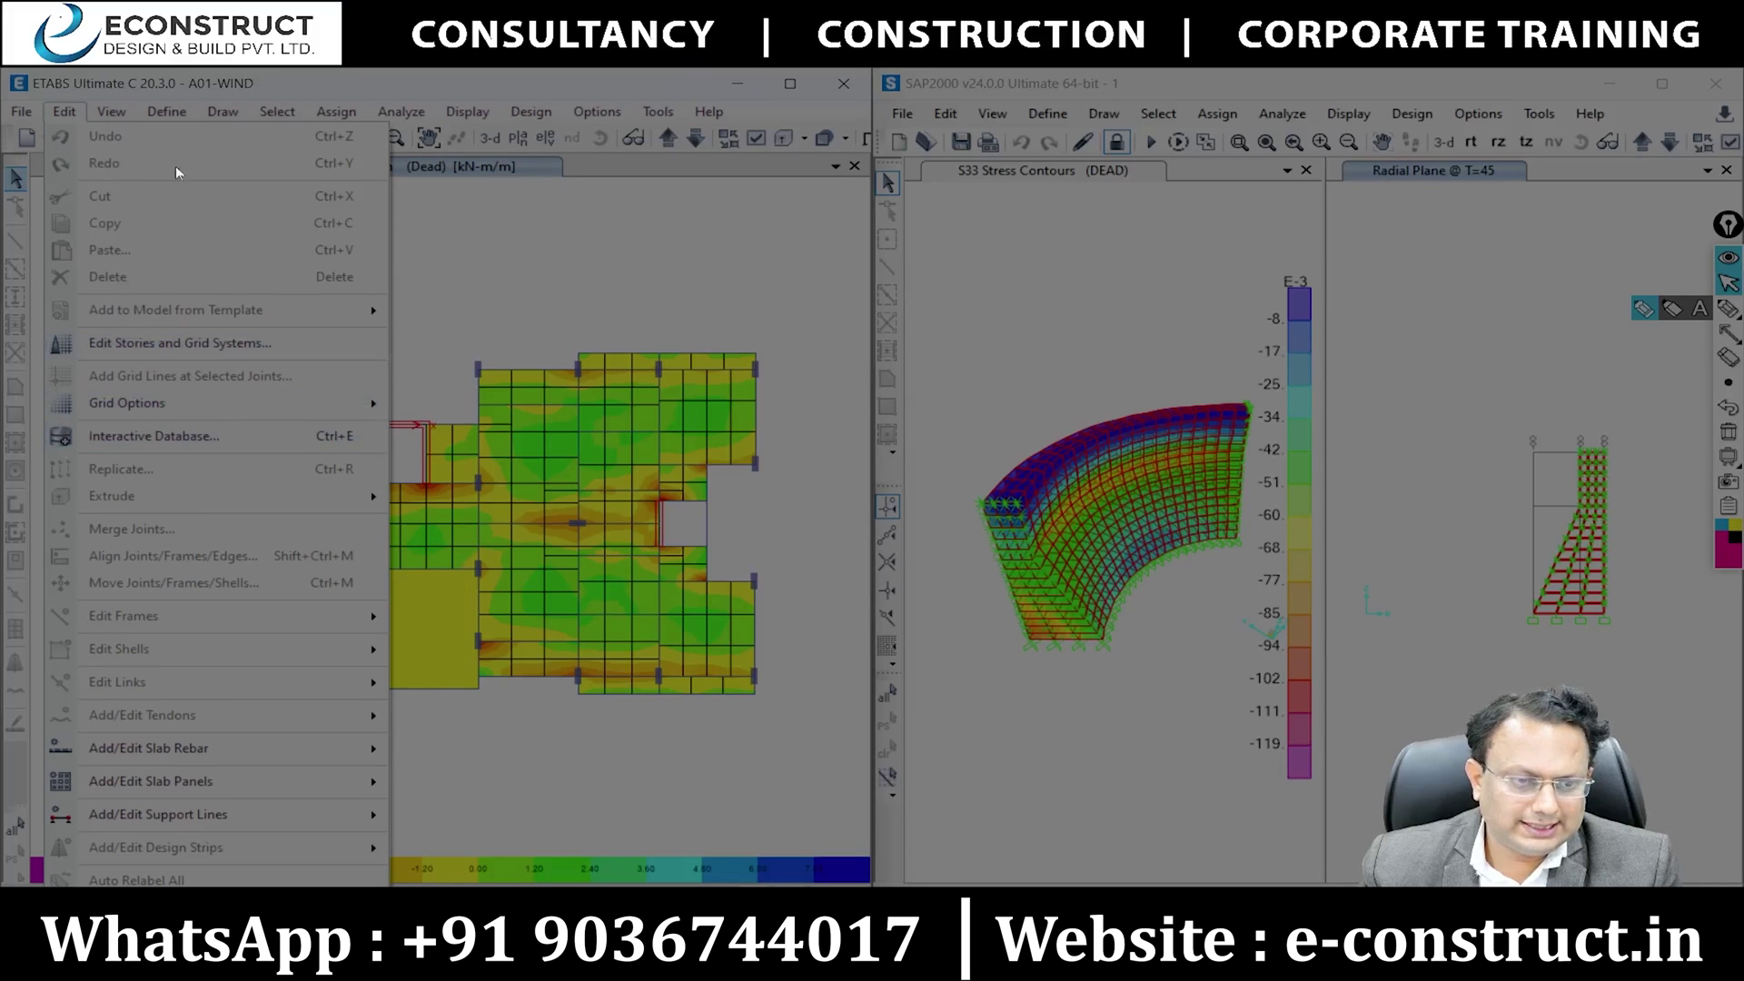
mouse_move(170, 113)
mouse_move(223, 178)
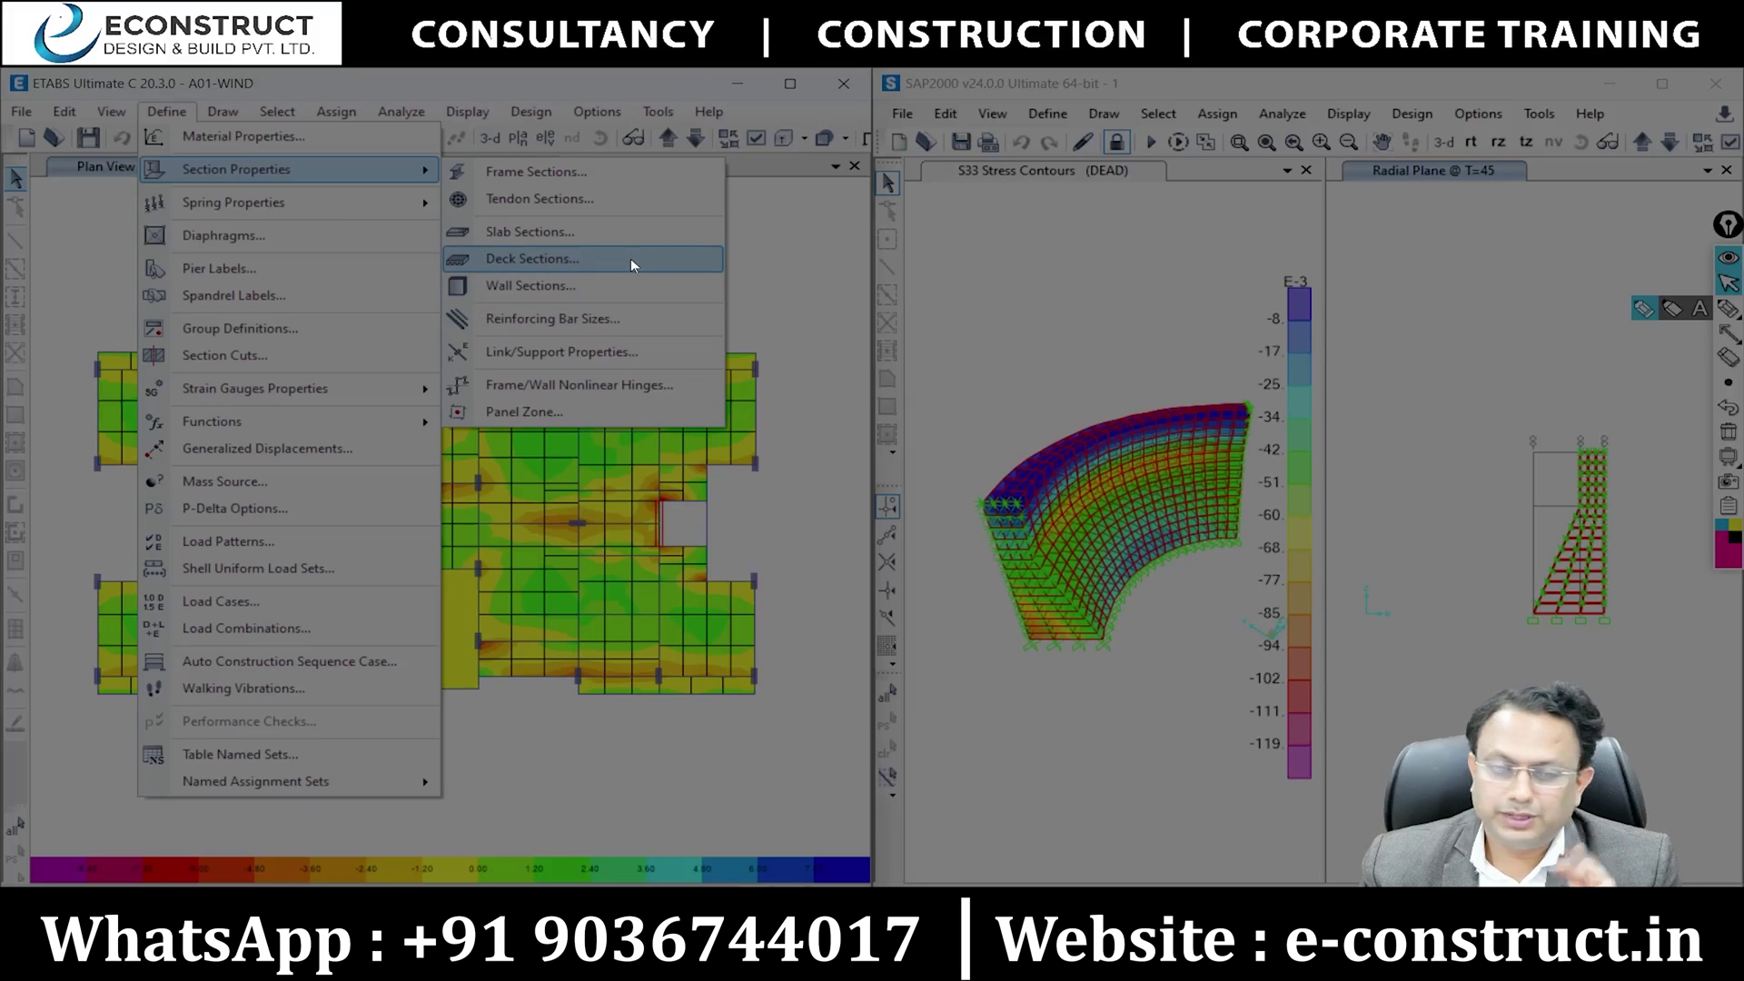
Show SAP2000's Define > Section Properties types, including solid properties.
click(1033, 234)
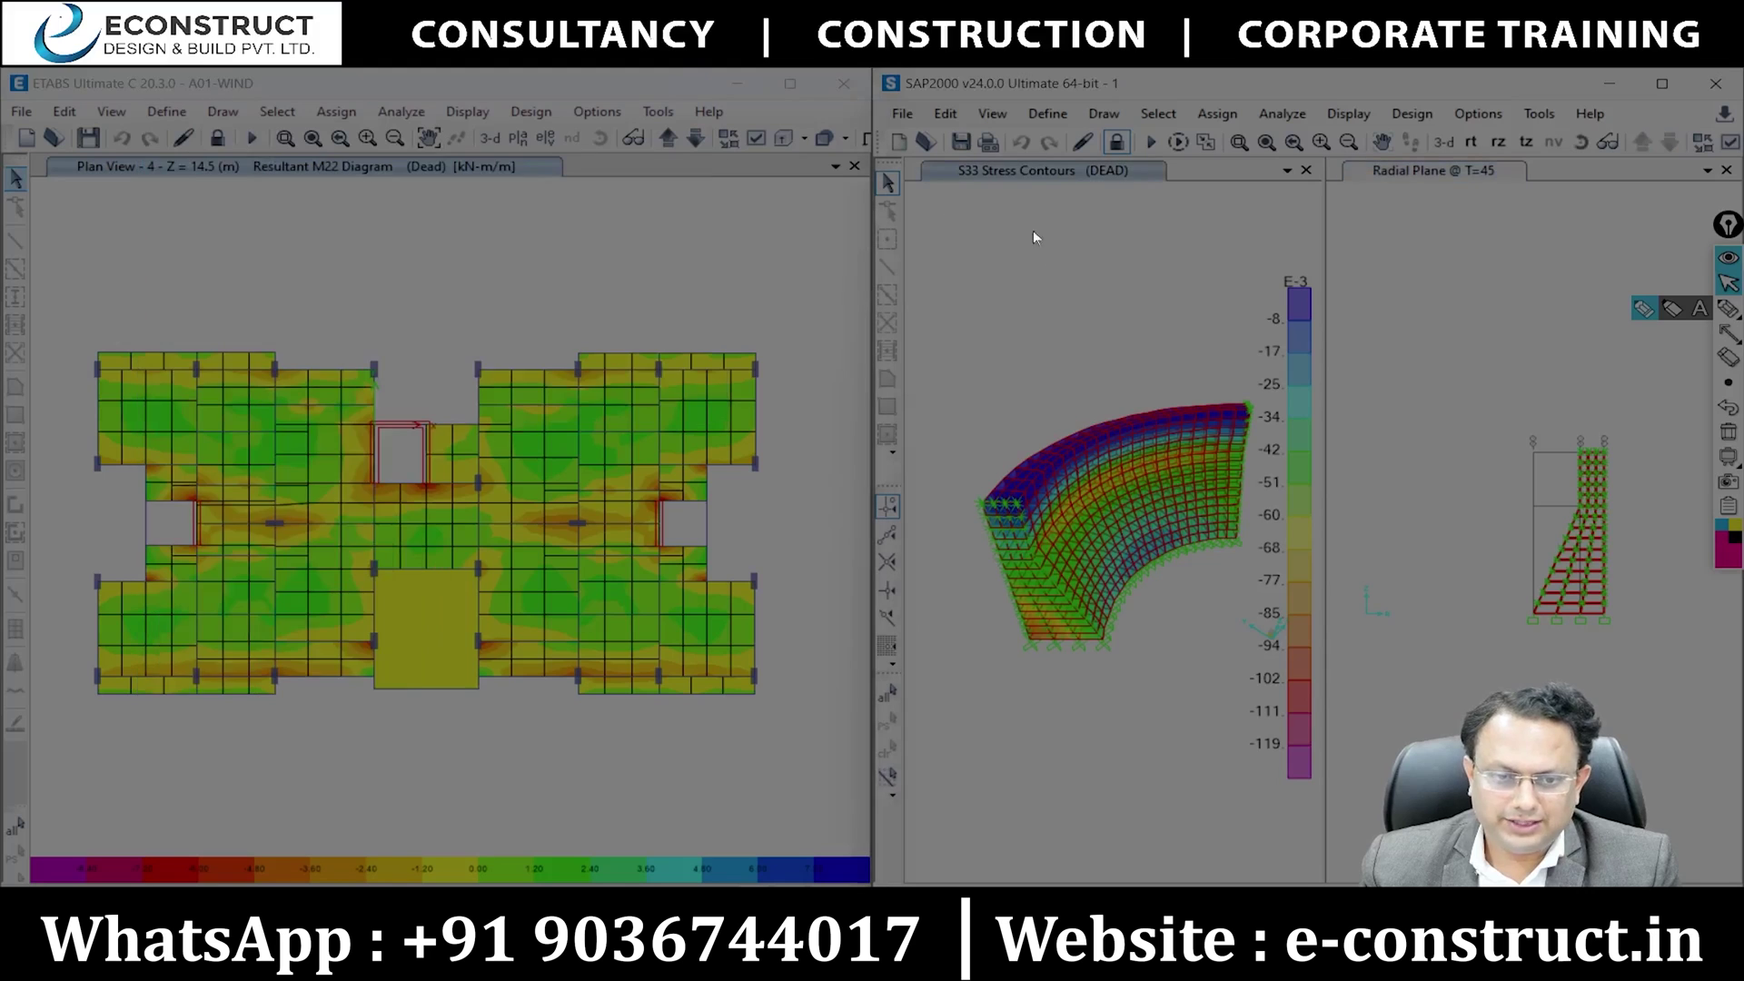
click(1045, 113)
mouse_move(1189, 191)
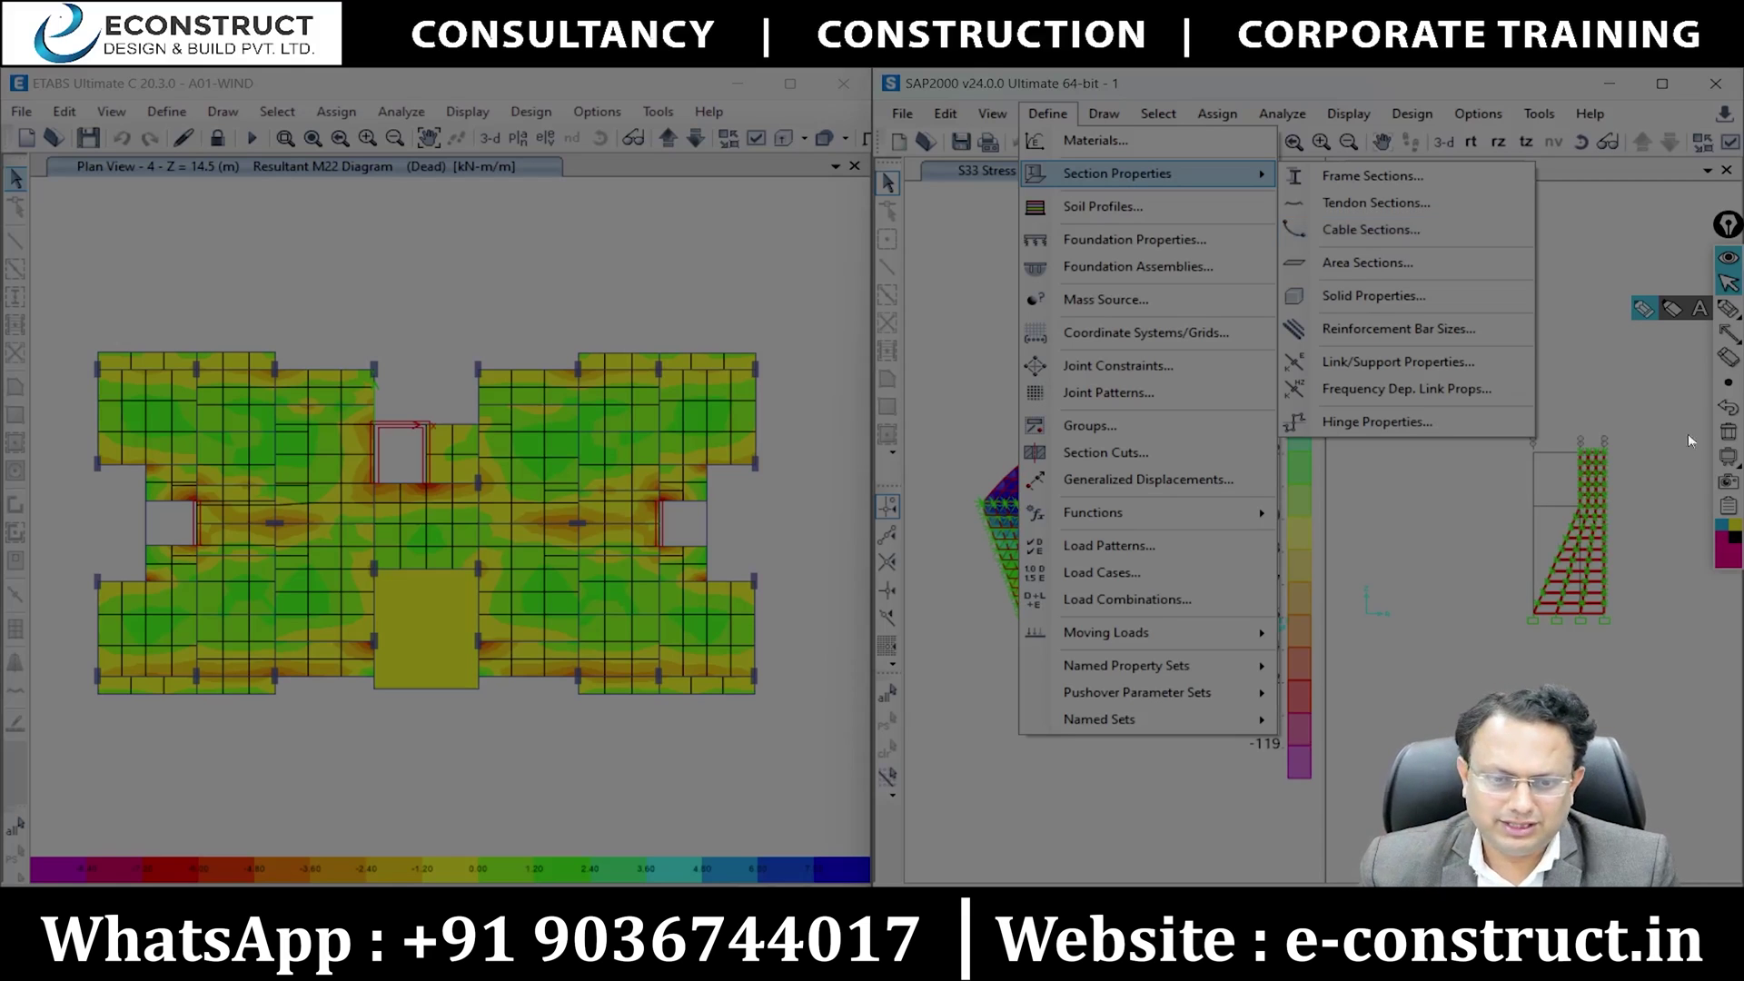
Dismiss SAP2000's section property list to reveal the dam's DEAD-load S33 contours.
click(1525, 528)
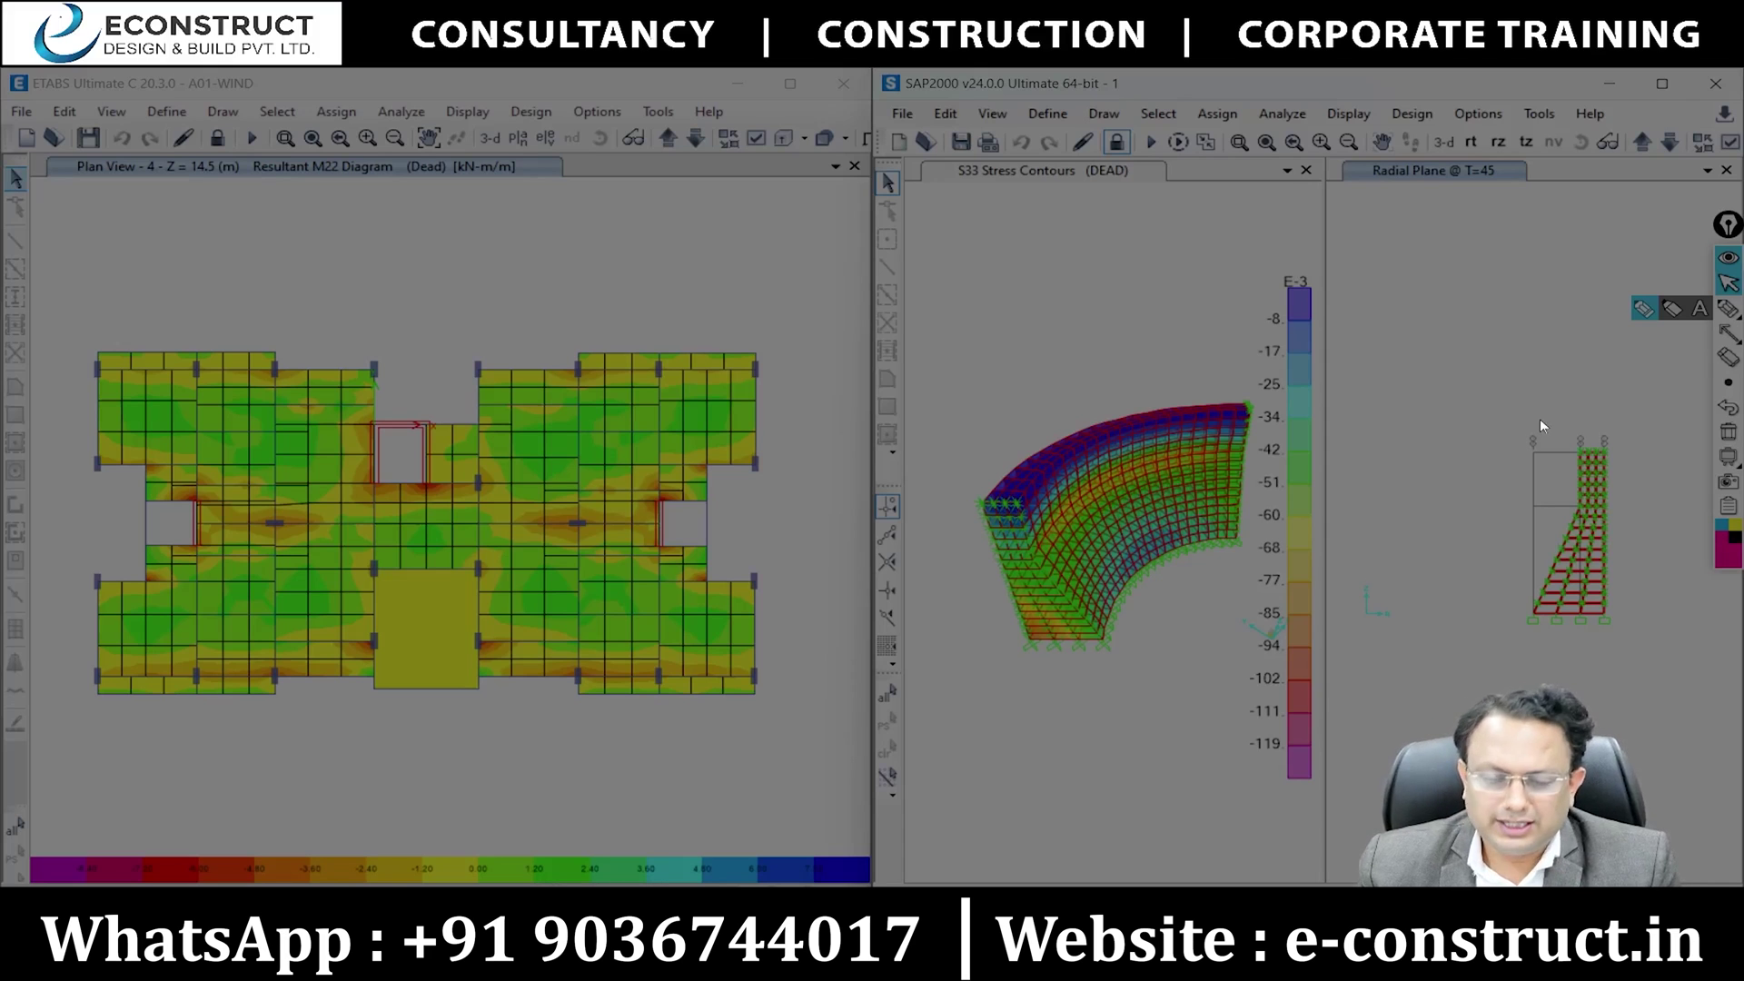
click(1727, 309)
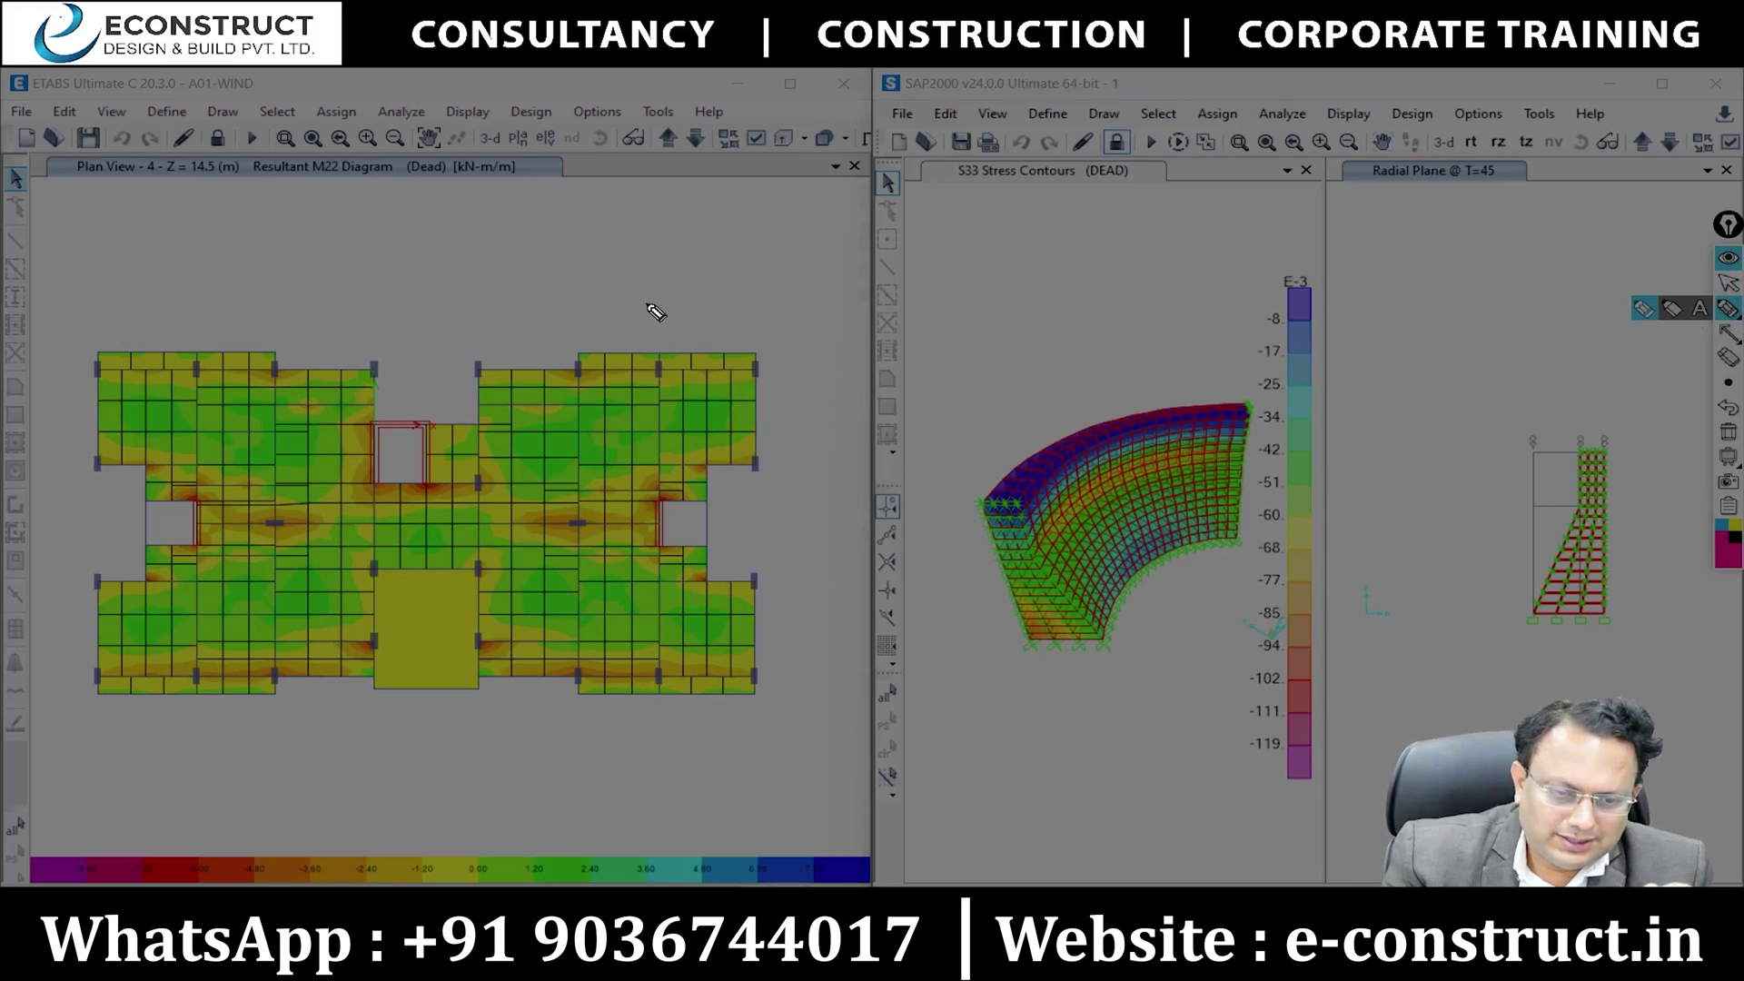
mouse_move(354, 209)
mouse_down()
mouse_move(363, 229)
mouse_move(463, 202)
mouse_up()
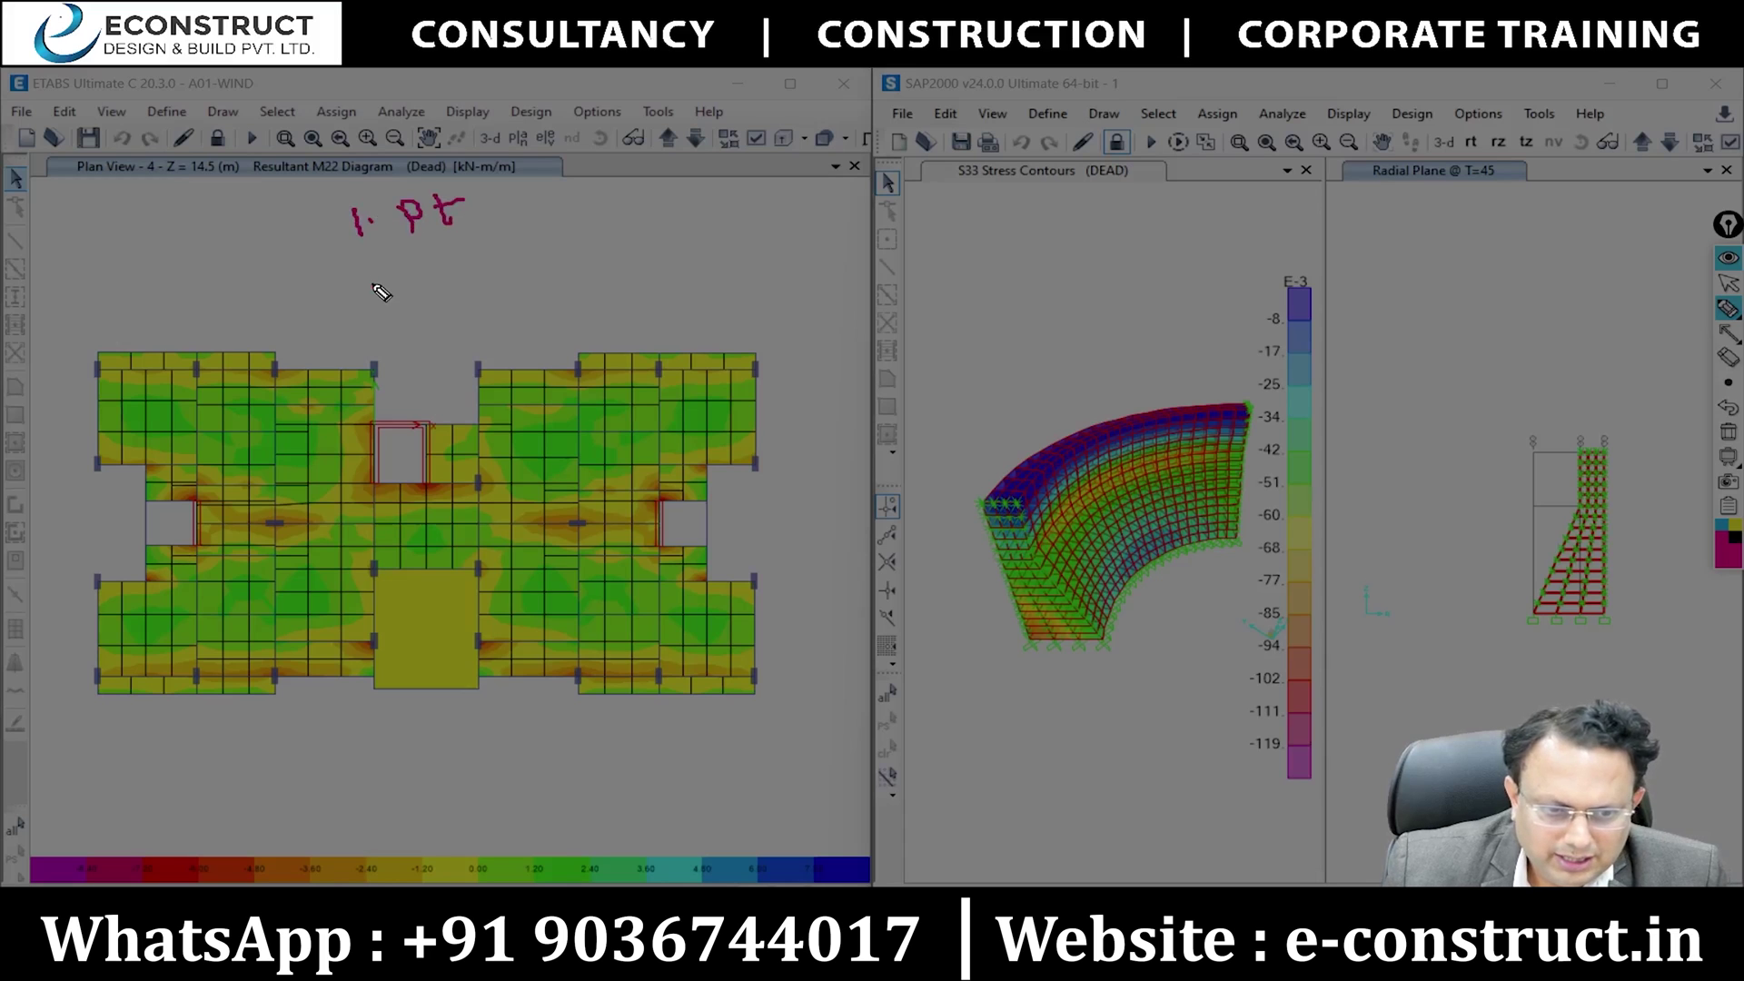
mouse_move(371, 277)
mouse_down()
mouse_move(397, 300)
mouse_move(522, 270)
mouse_up()
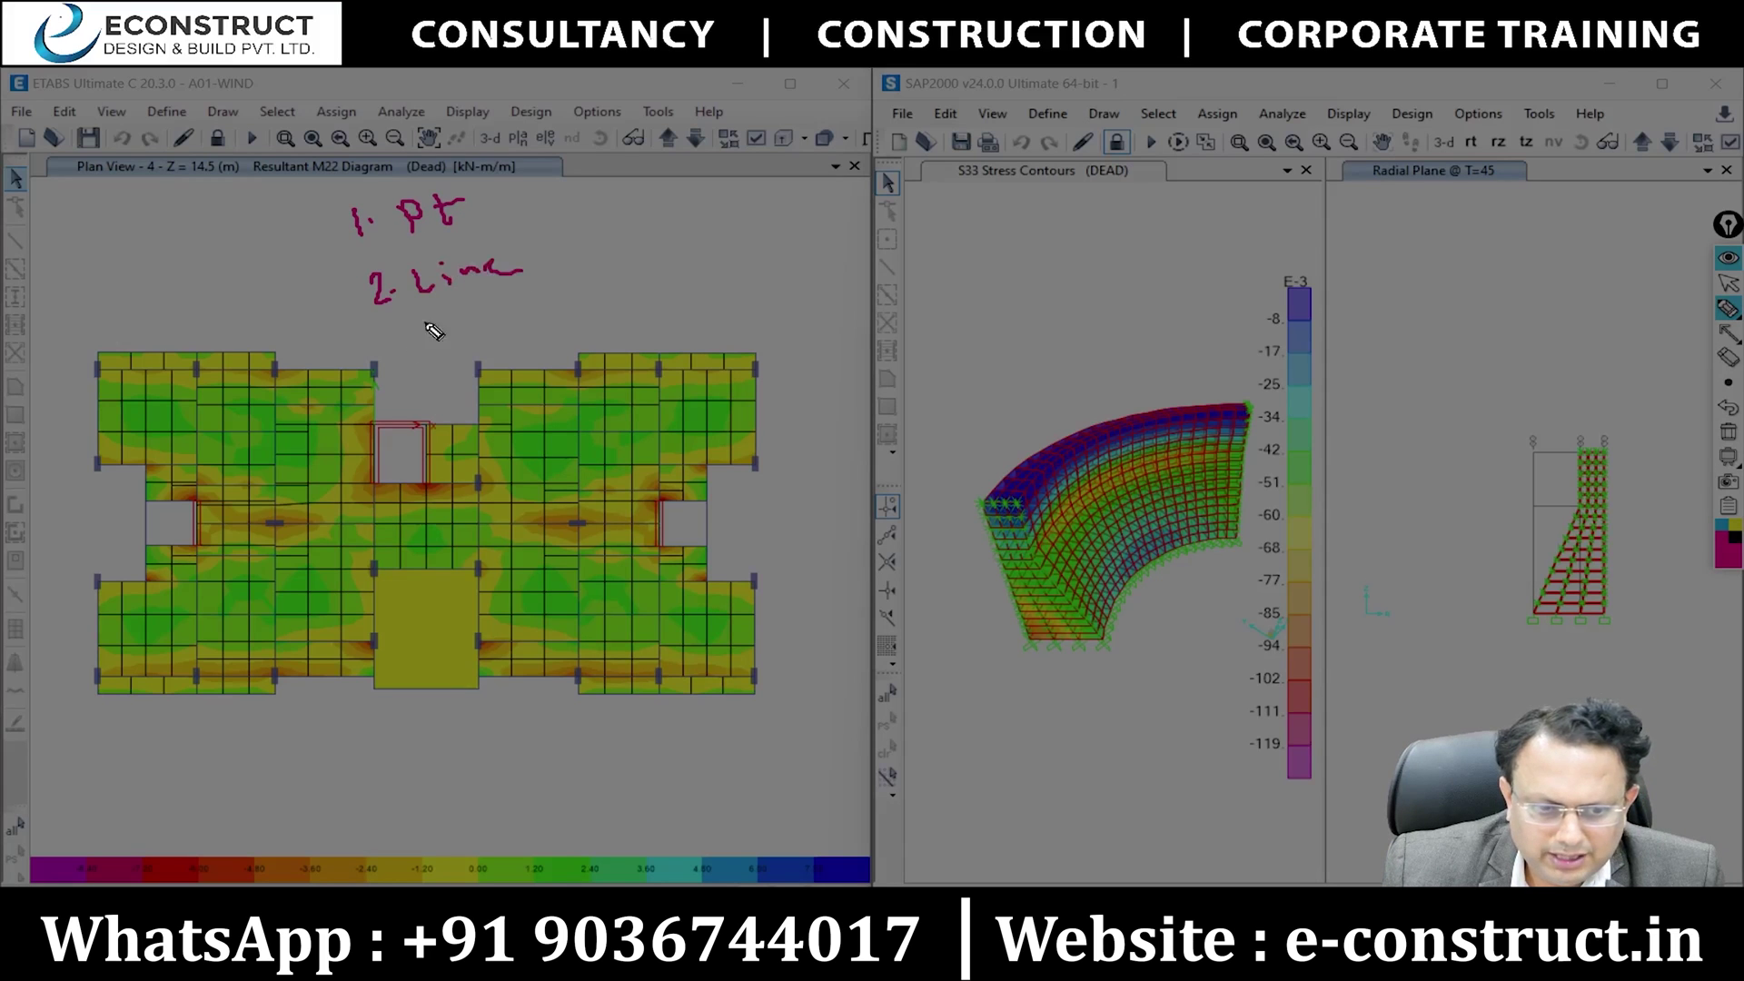
mouse_move(397, 334)
mouse_down()
mouse_move(413, 347)
mouse_move(400, 361)
mouse_up()
click(435, 346)
mouse_move(472, 316)
mouse_down()
mouse_move(463, 346)
mouse_move(565, 313)
mouse_up()
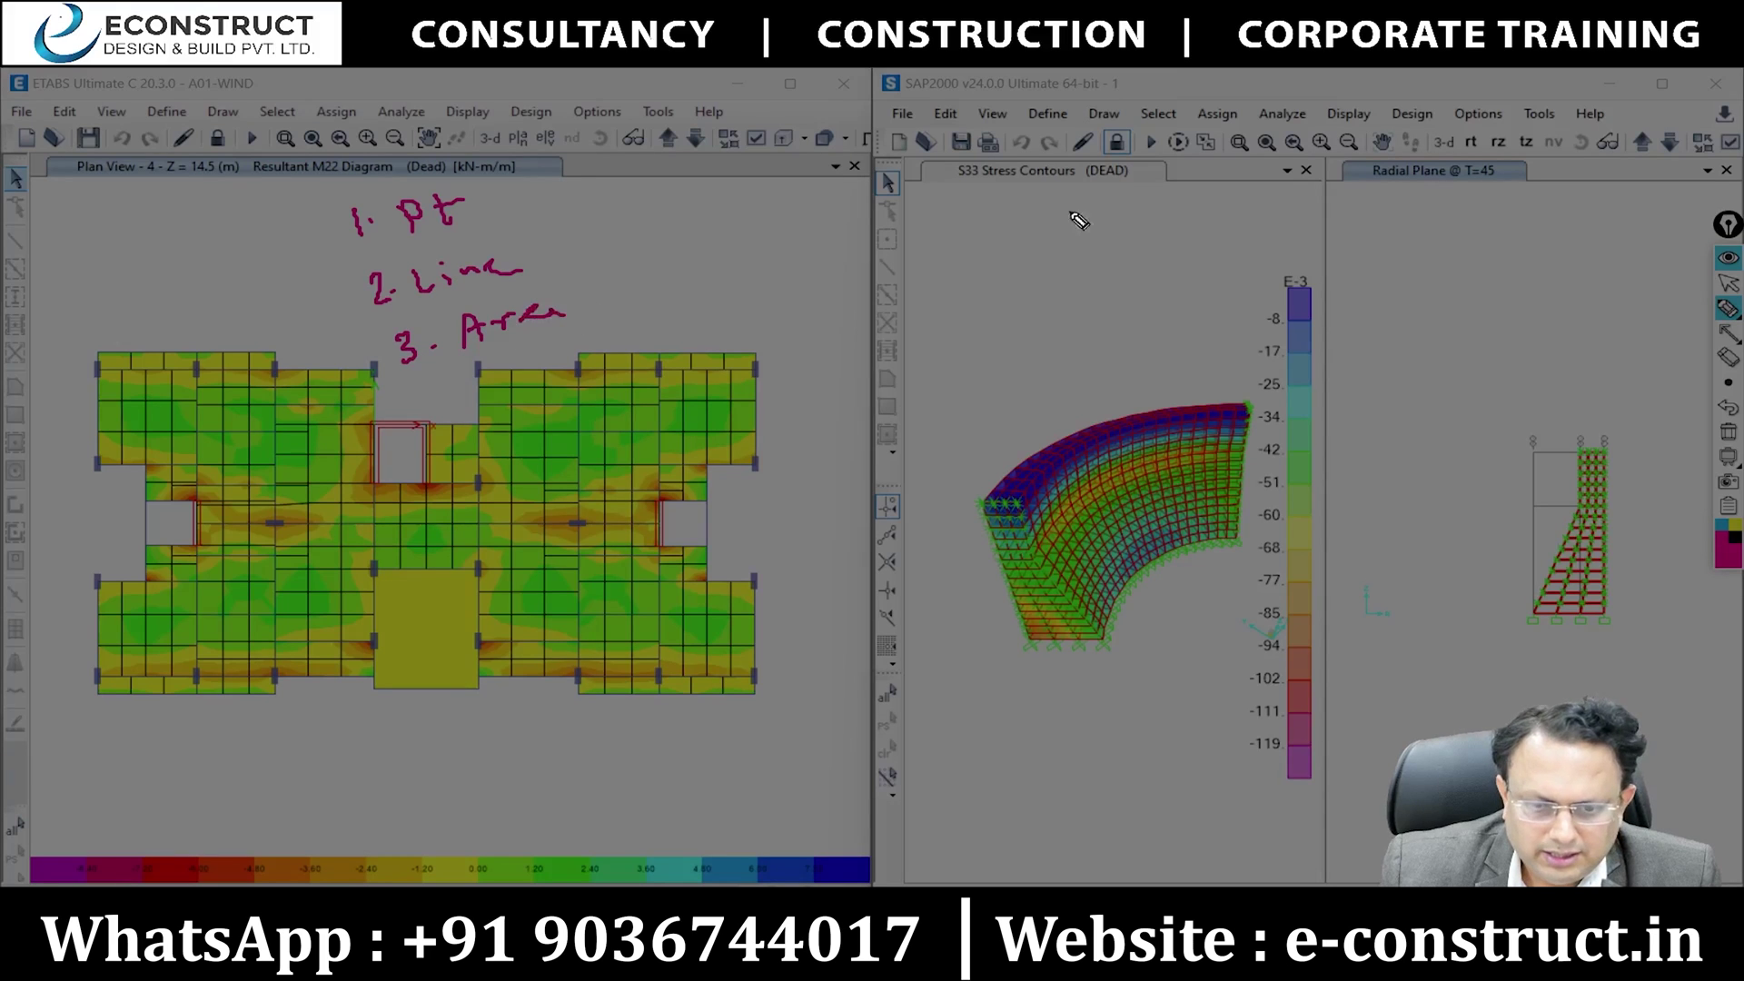
mouse_move(1003, 218)
mouse_down()
mouse_move(1032, 290)
mouse_move(1024, 332)
mouse_up()
drag(1053, 231, 1075, 226)
drag(1067, 277, 1091, 263)
drag(1071, 317, 1104, 303)
drag(1047, 352, 1057, 390)
mouse_move(1096, 335)
mouse_down()
mouse_move(1107, 367)
mouse_move(1163, 358)
mouse_up()
drag(1182, 311, 1185, 368)
mouse_move(1143, 386)
mouse_down()
mouse_move(1221, 350)
mouse_move(1203, 485)
mouse_up()
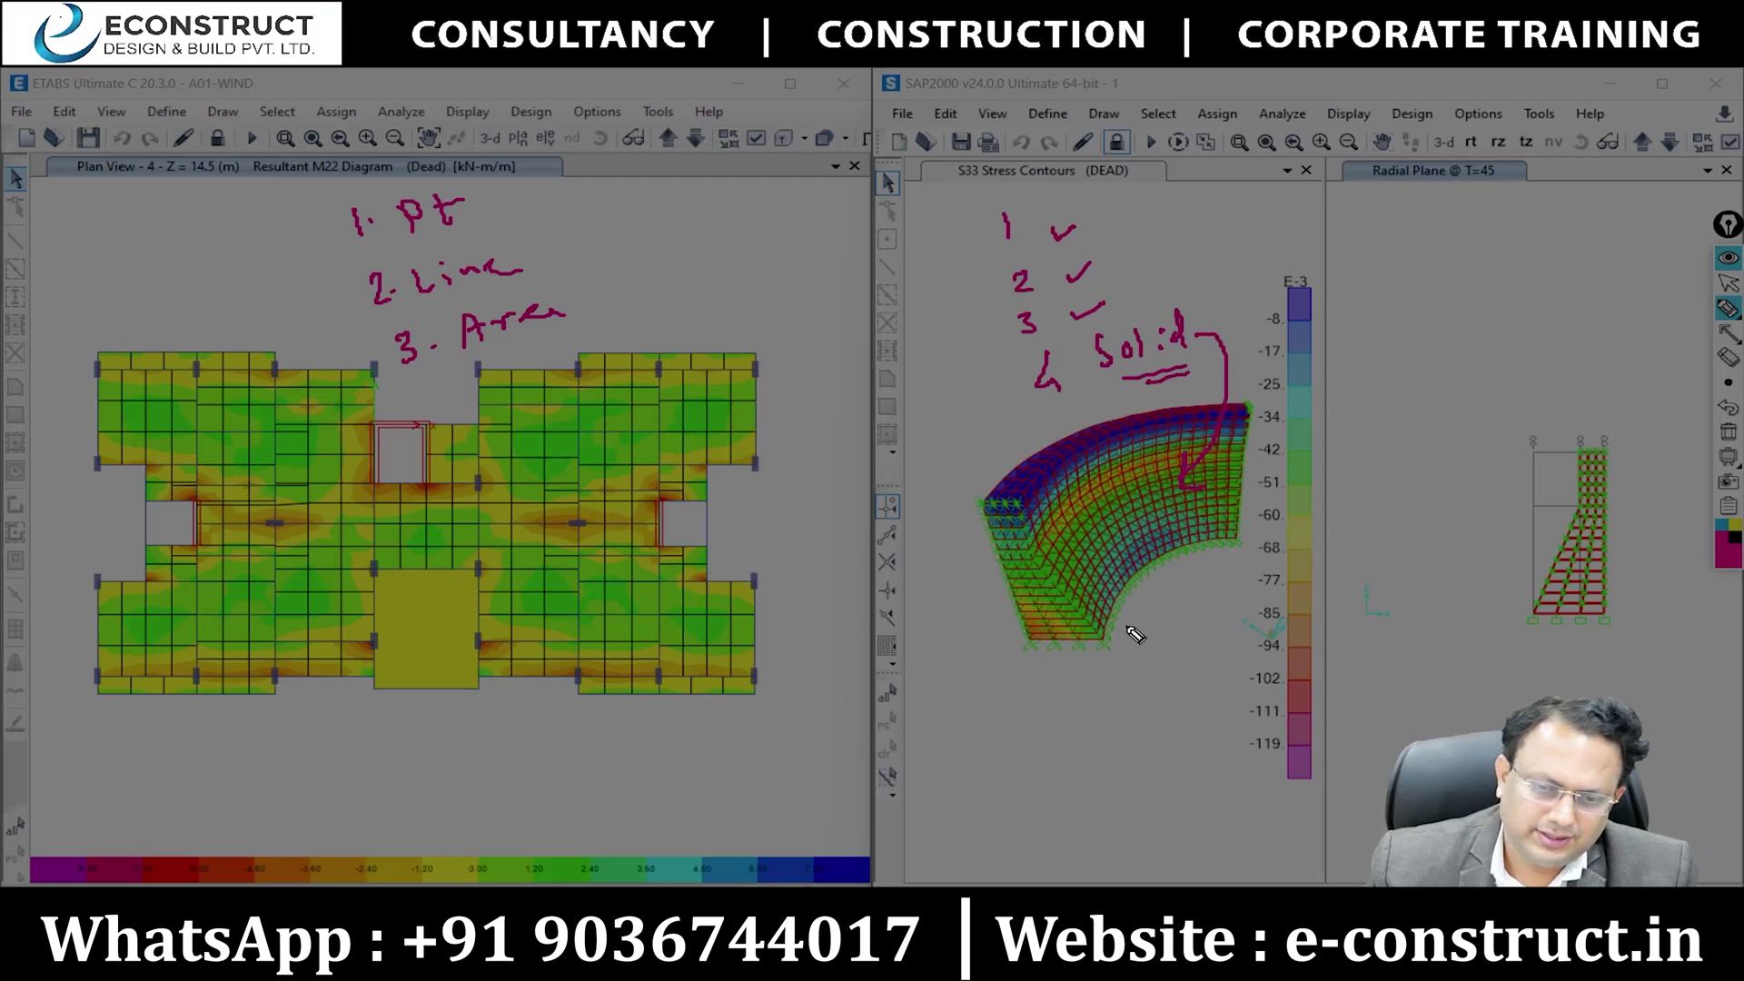
Zoom into the dam's S33 contours and probe a solid element, reading about -0.064 to -0.072.
mouse_move(1727, 383)
click(1727, 432)
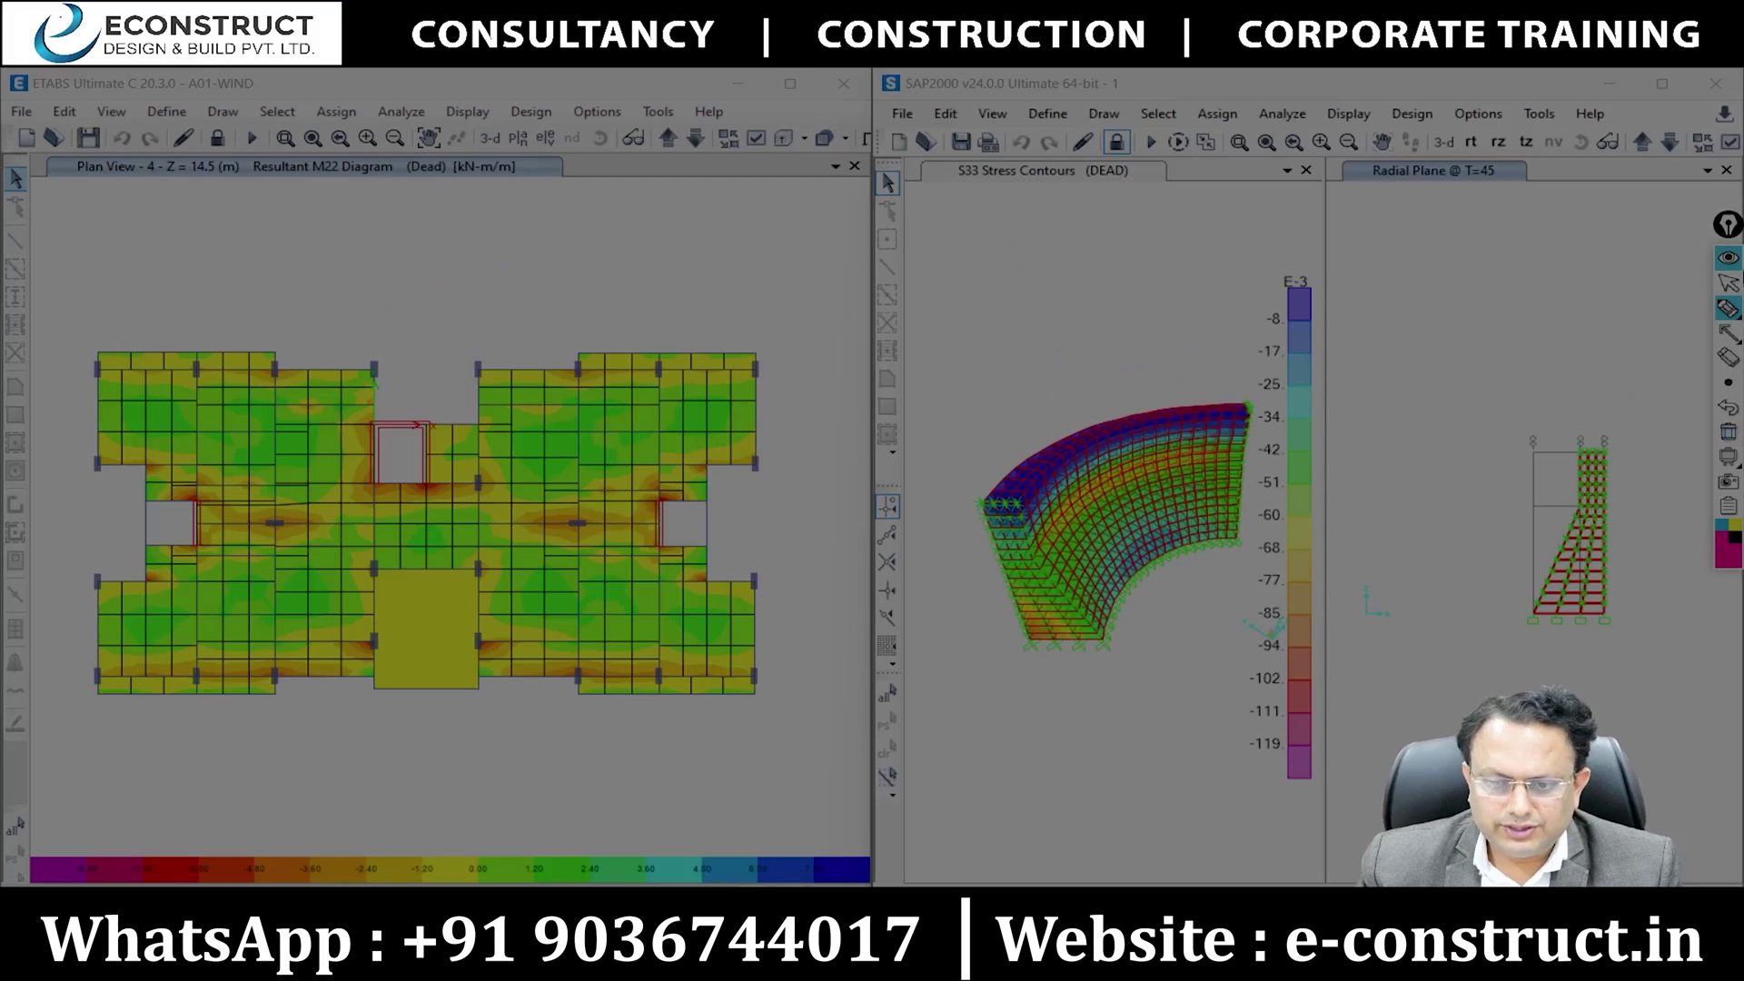
click(1727, 282)
middle_drag(1135, 606, 1149, 582)
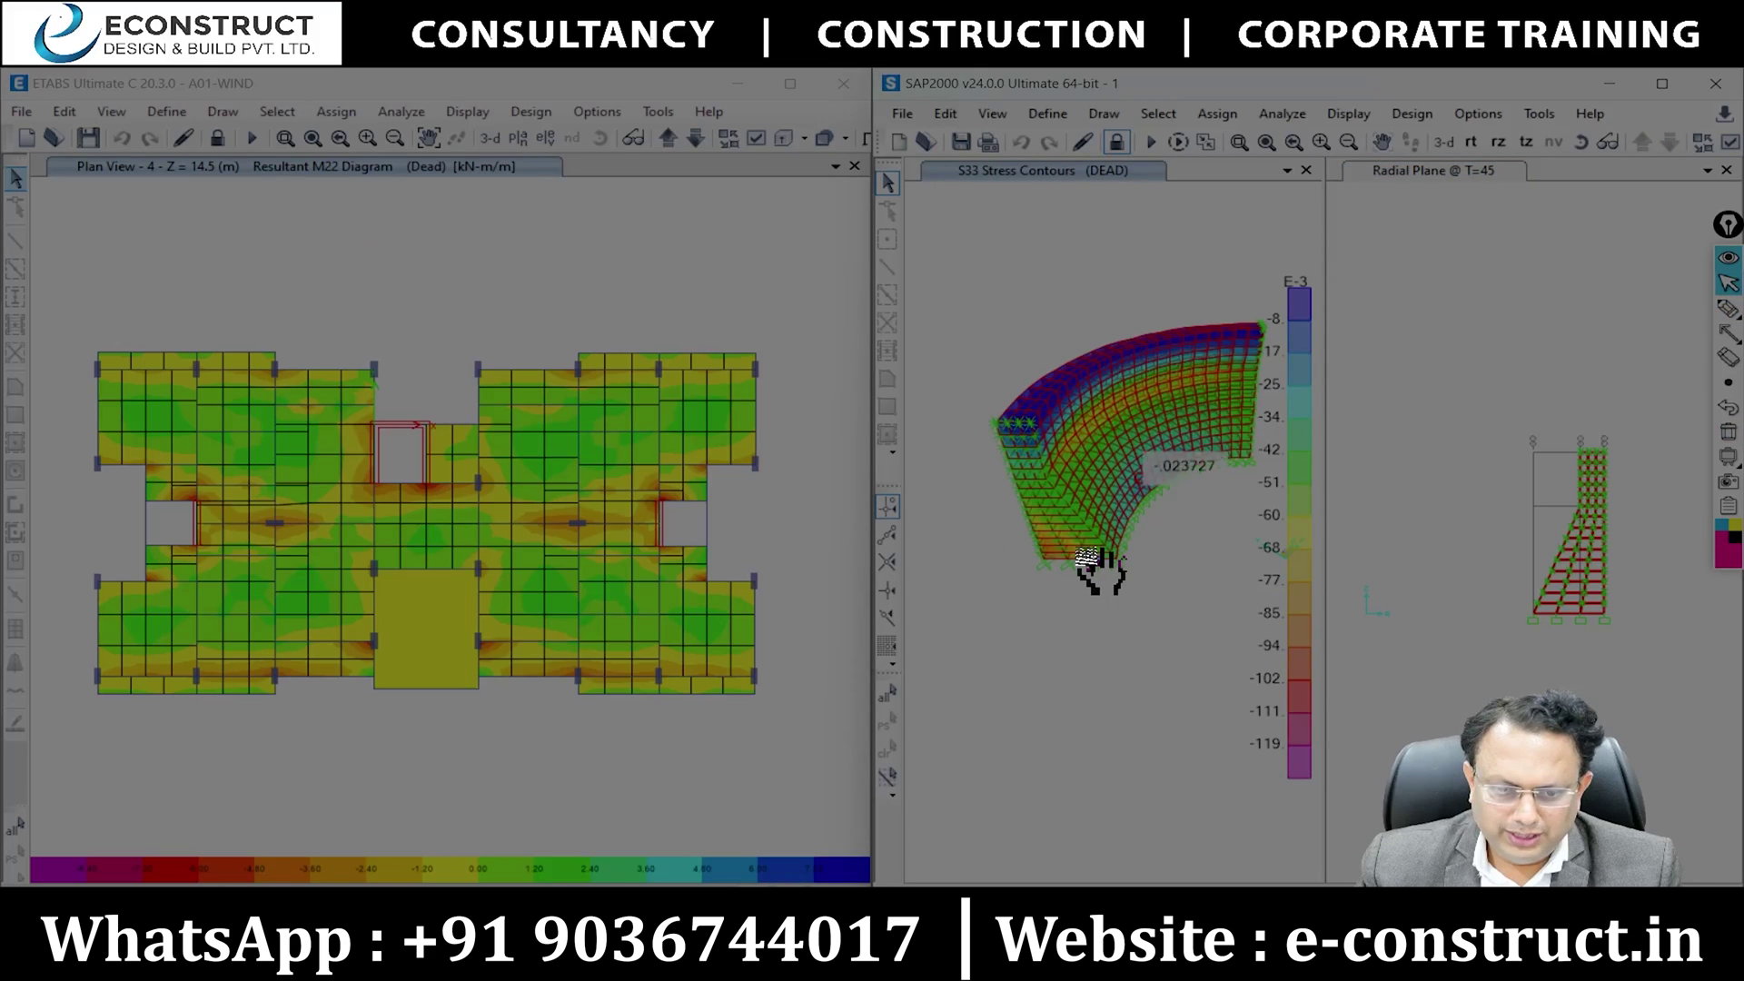
scroll(1095, 563, up, 2)
scroll(1088, 563, up, 5)
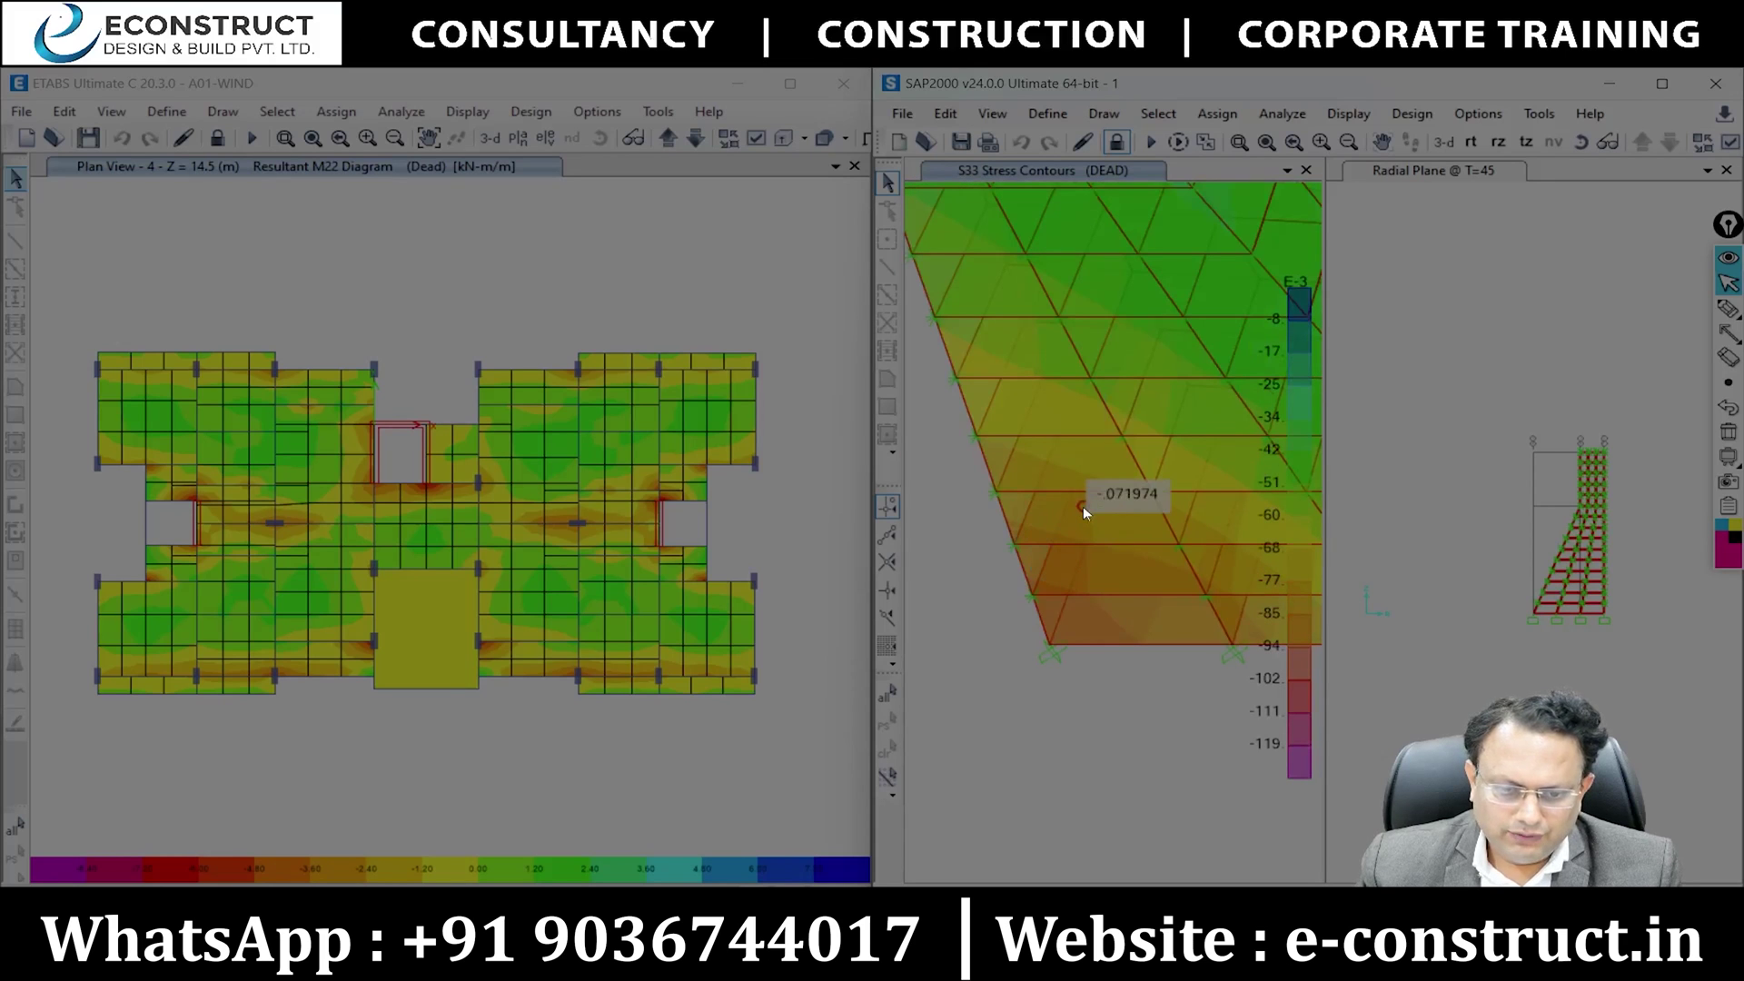
click(1088, 516)
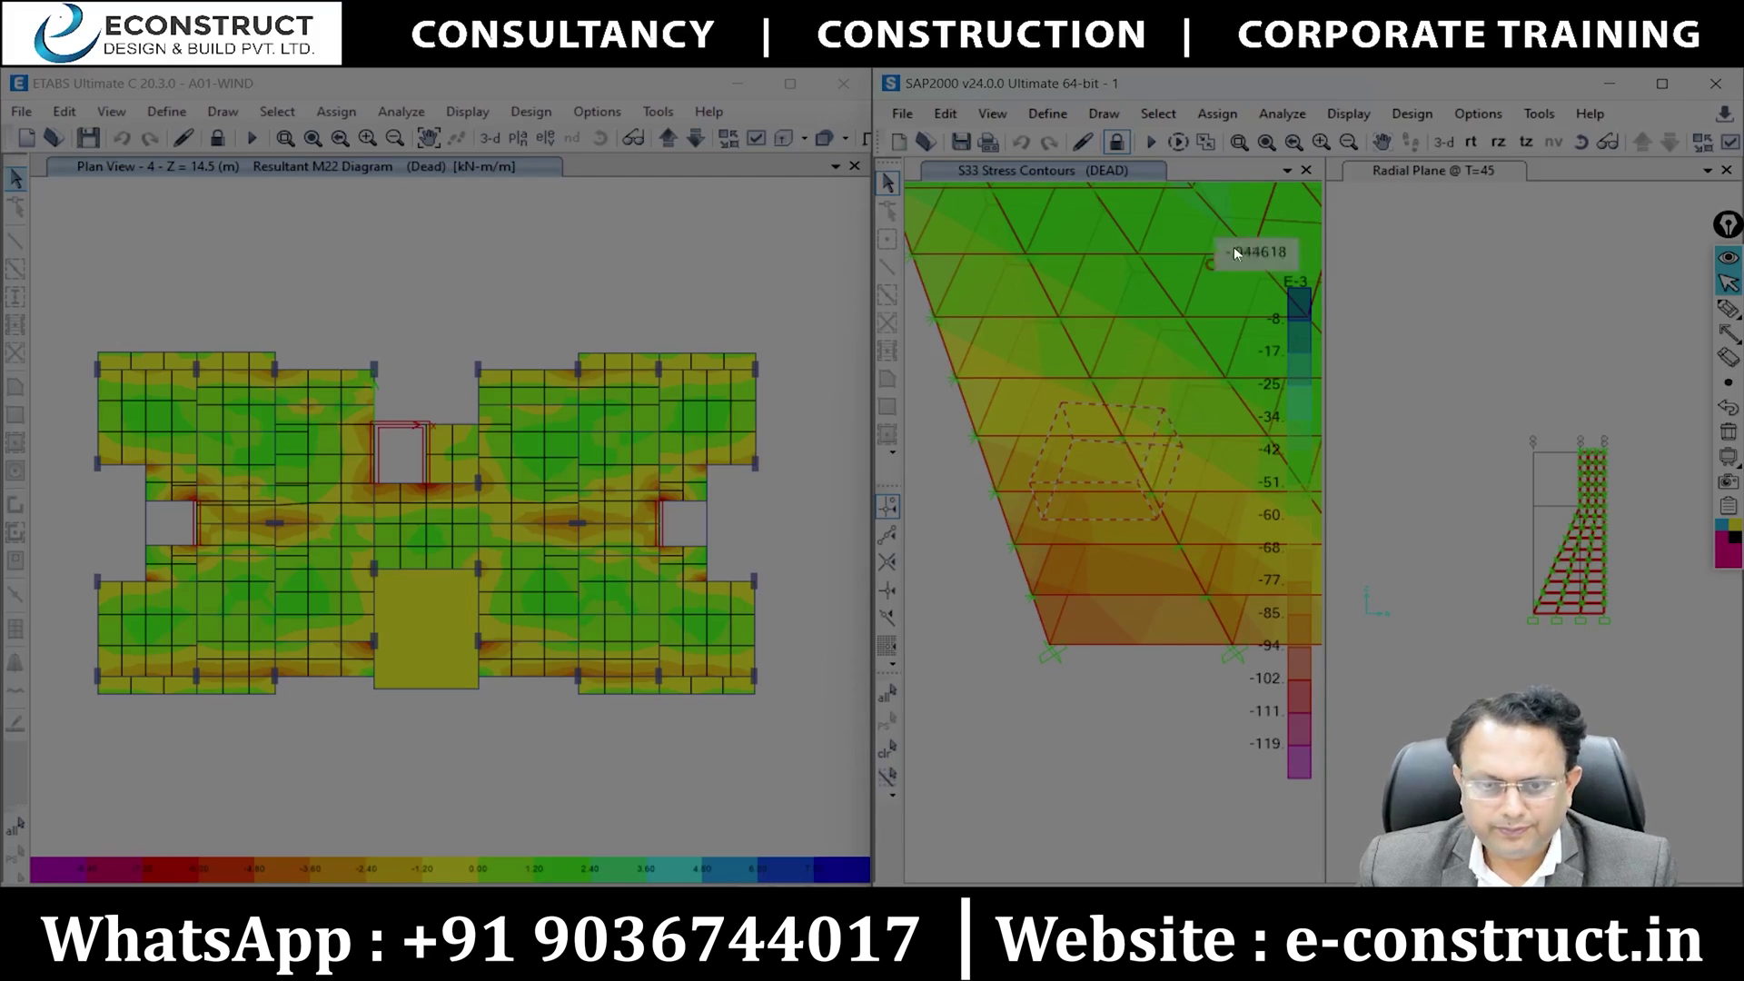
click(1341, 111)
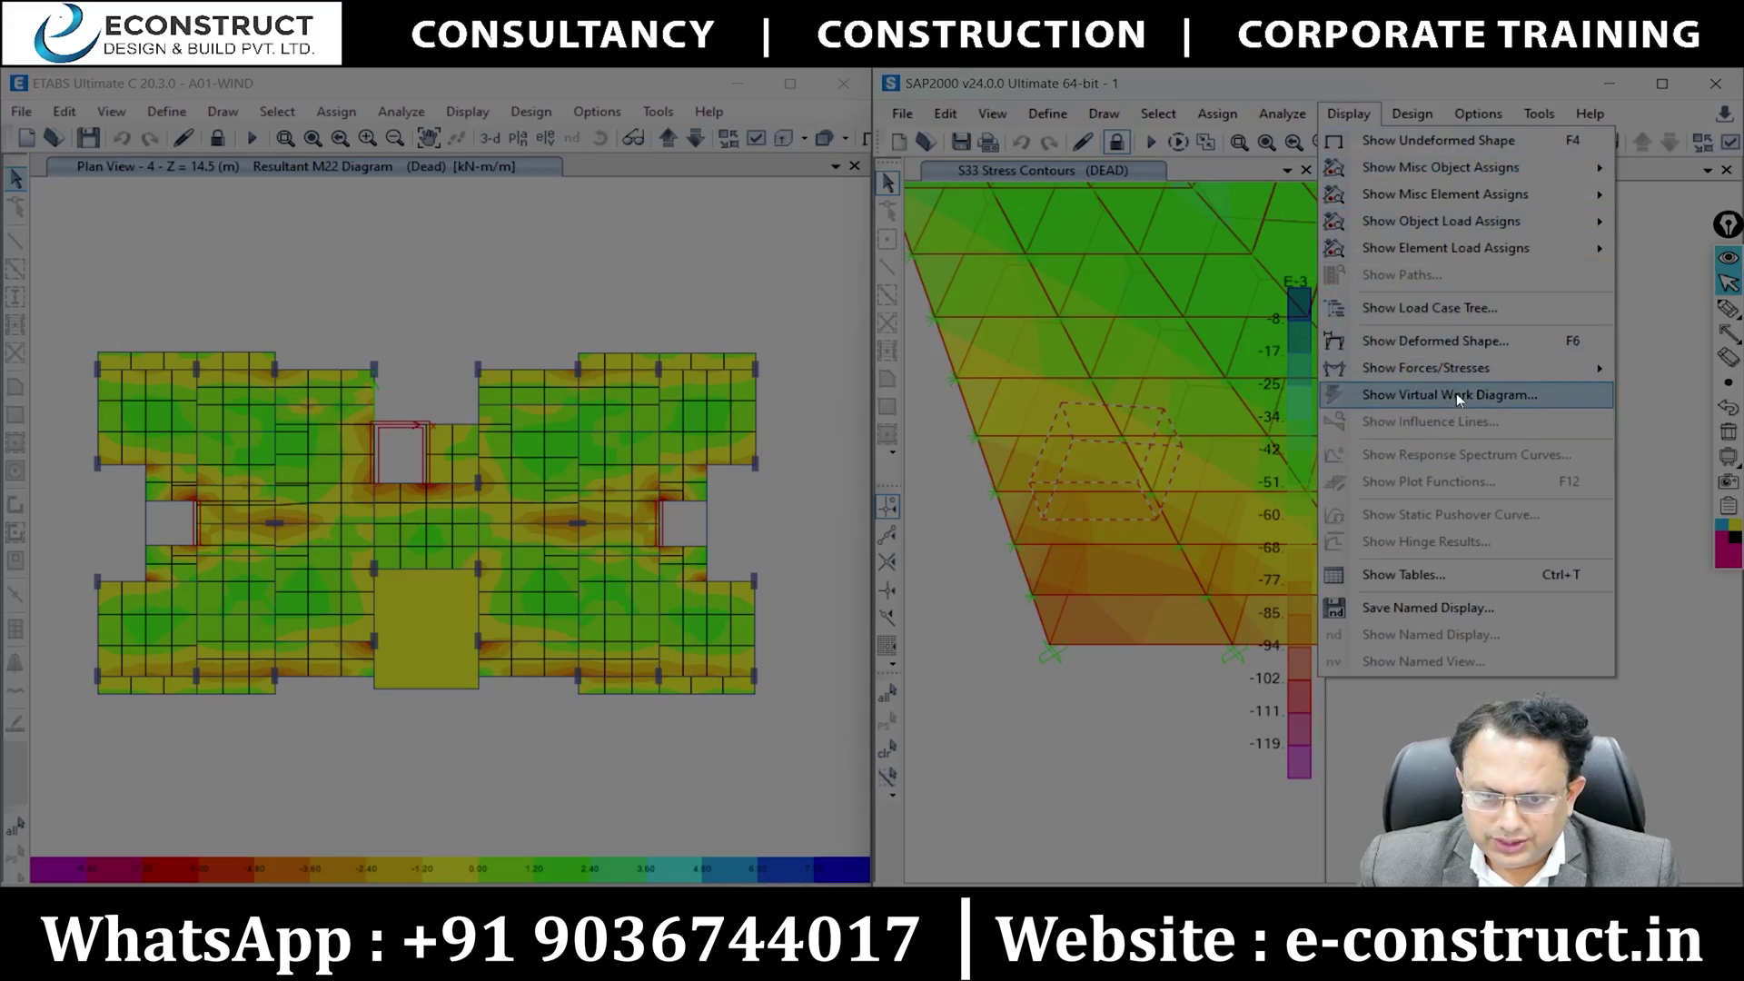
mouse_move(1475, 373)
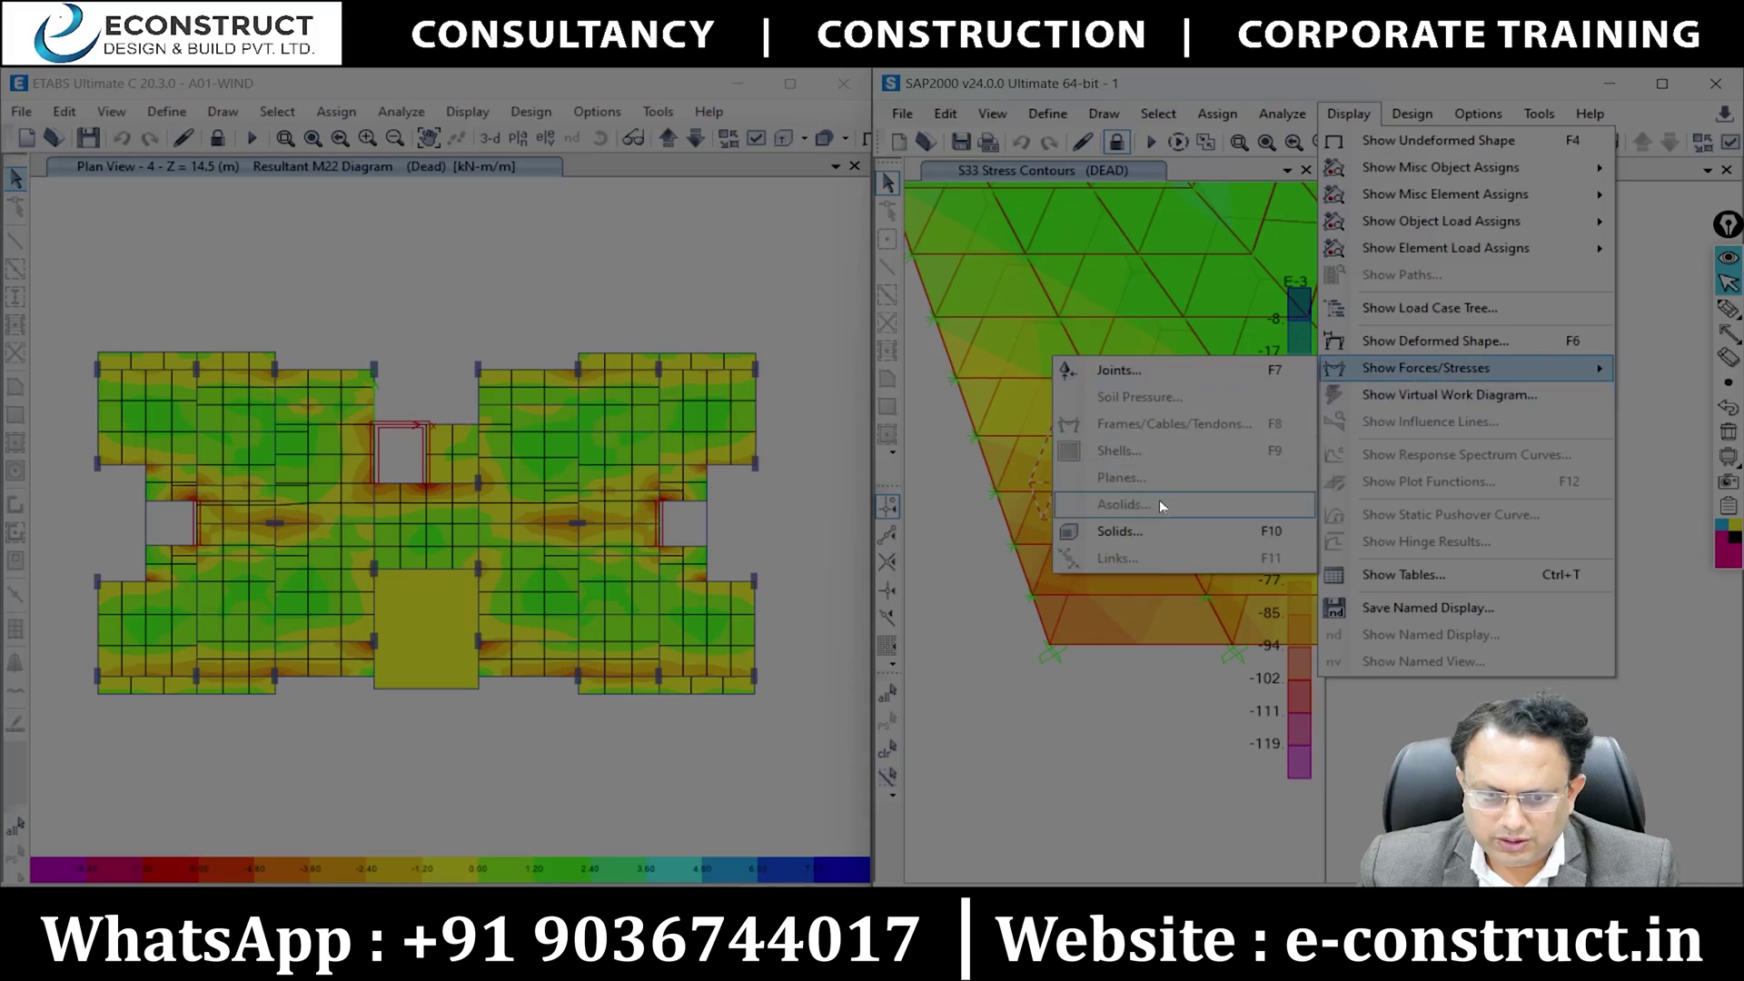
click(1157, 526)
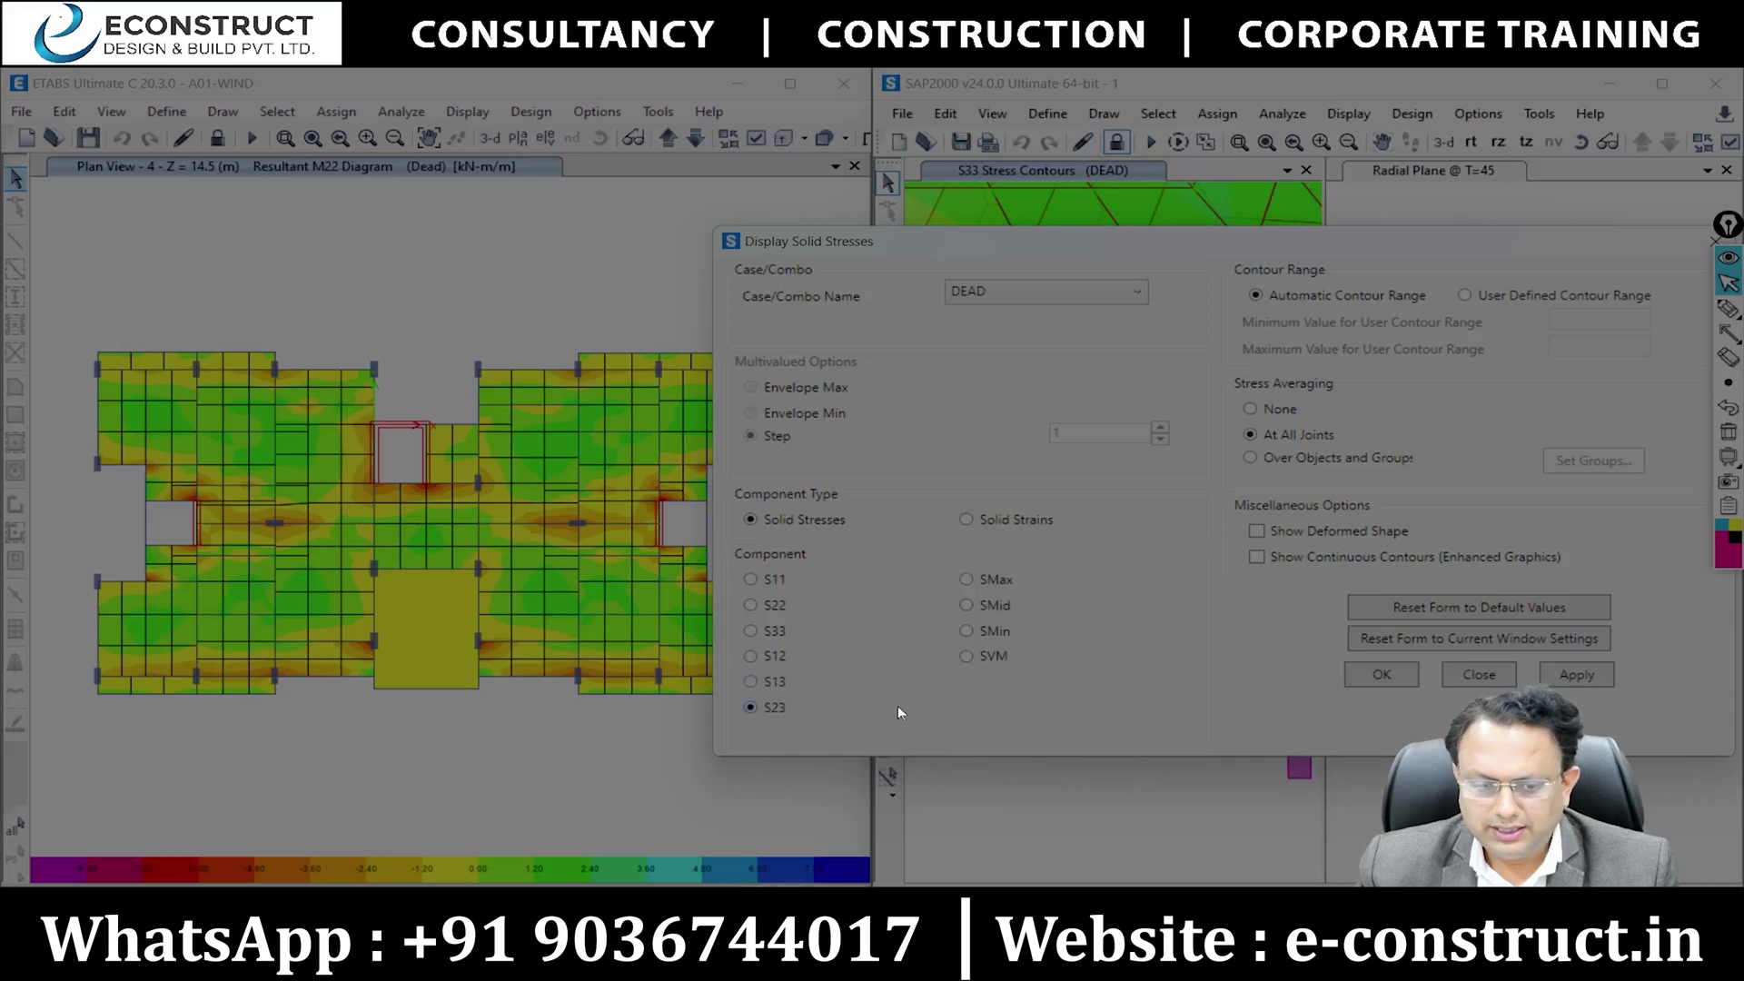
click(1729, 334)
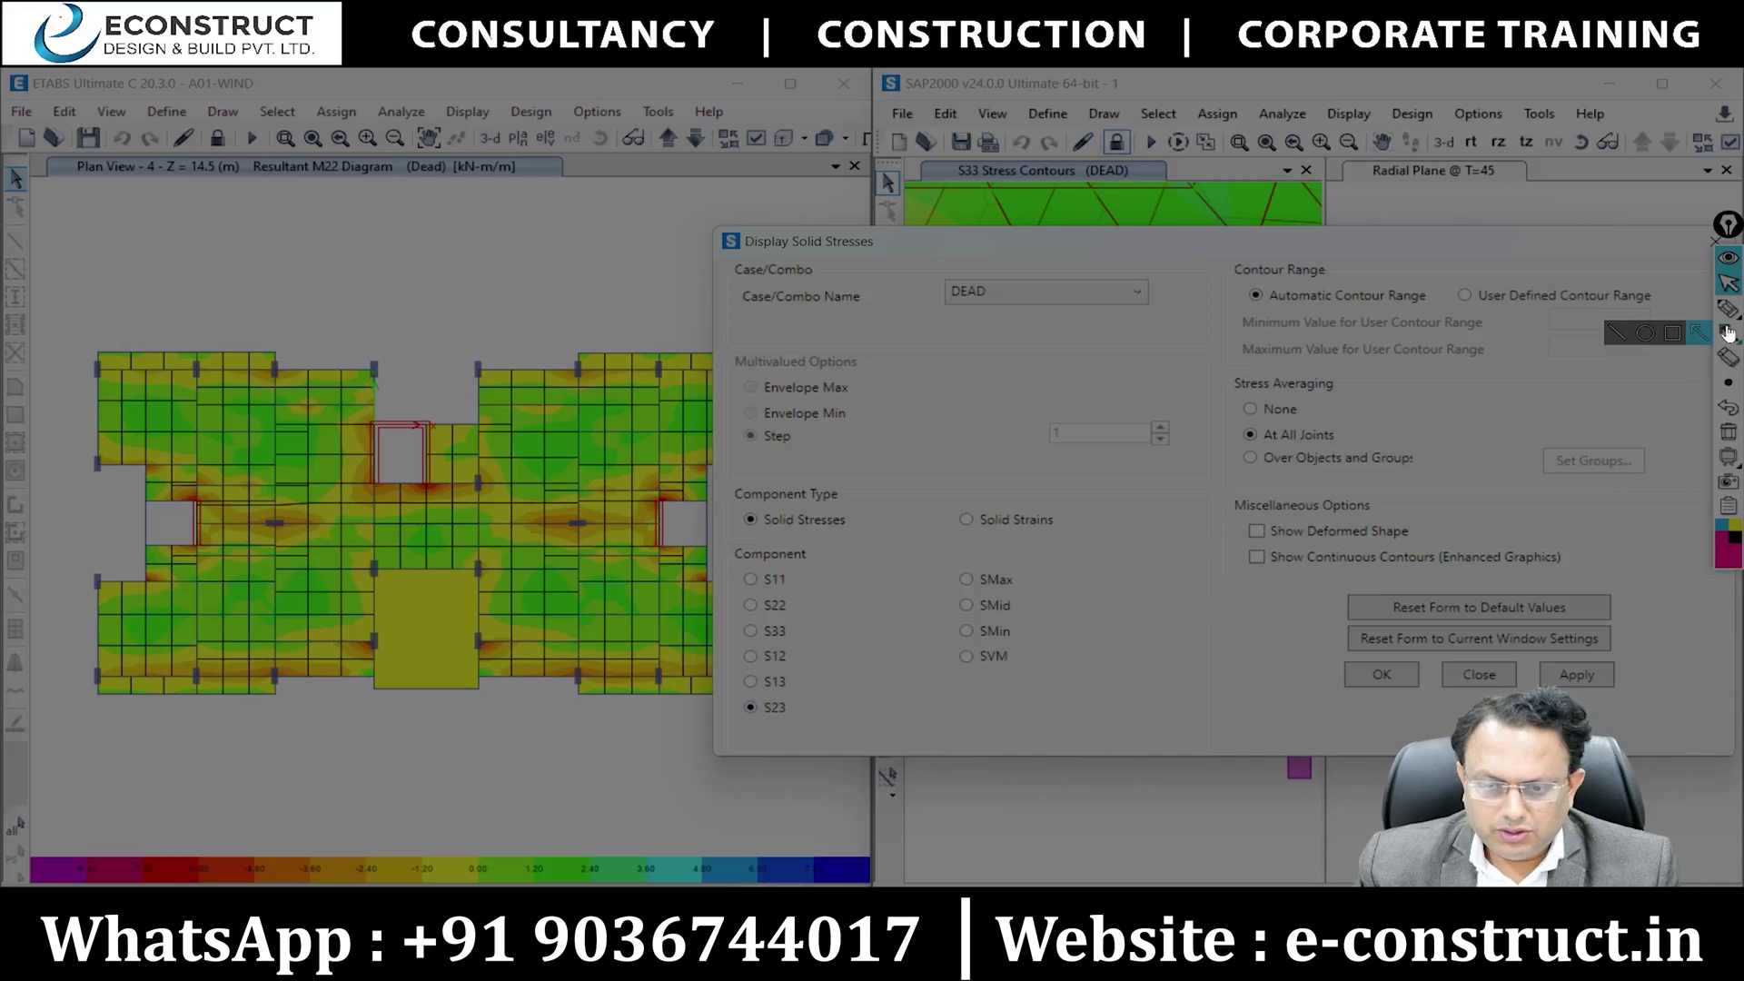
mouse_move(952, 522)
mouse_down()
mouse_move(801, 645)
mouse_move(804, 610)
mouse_up()
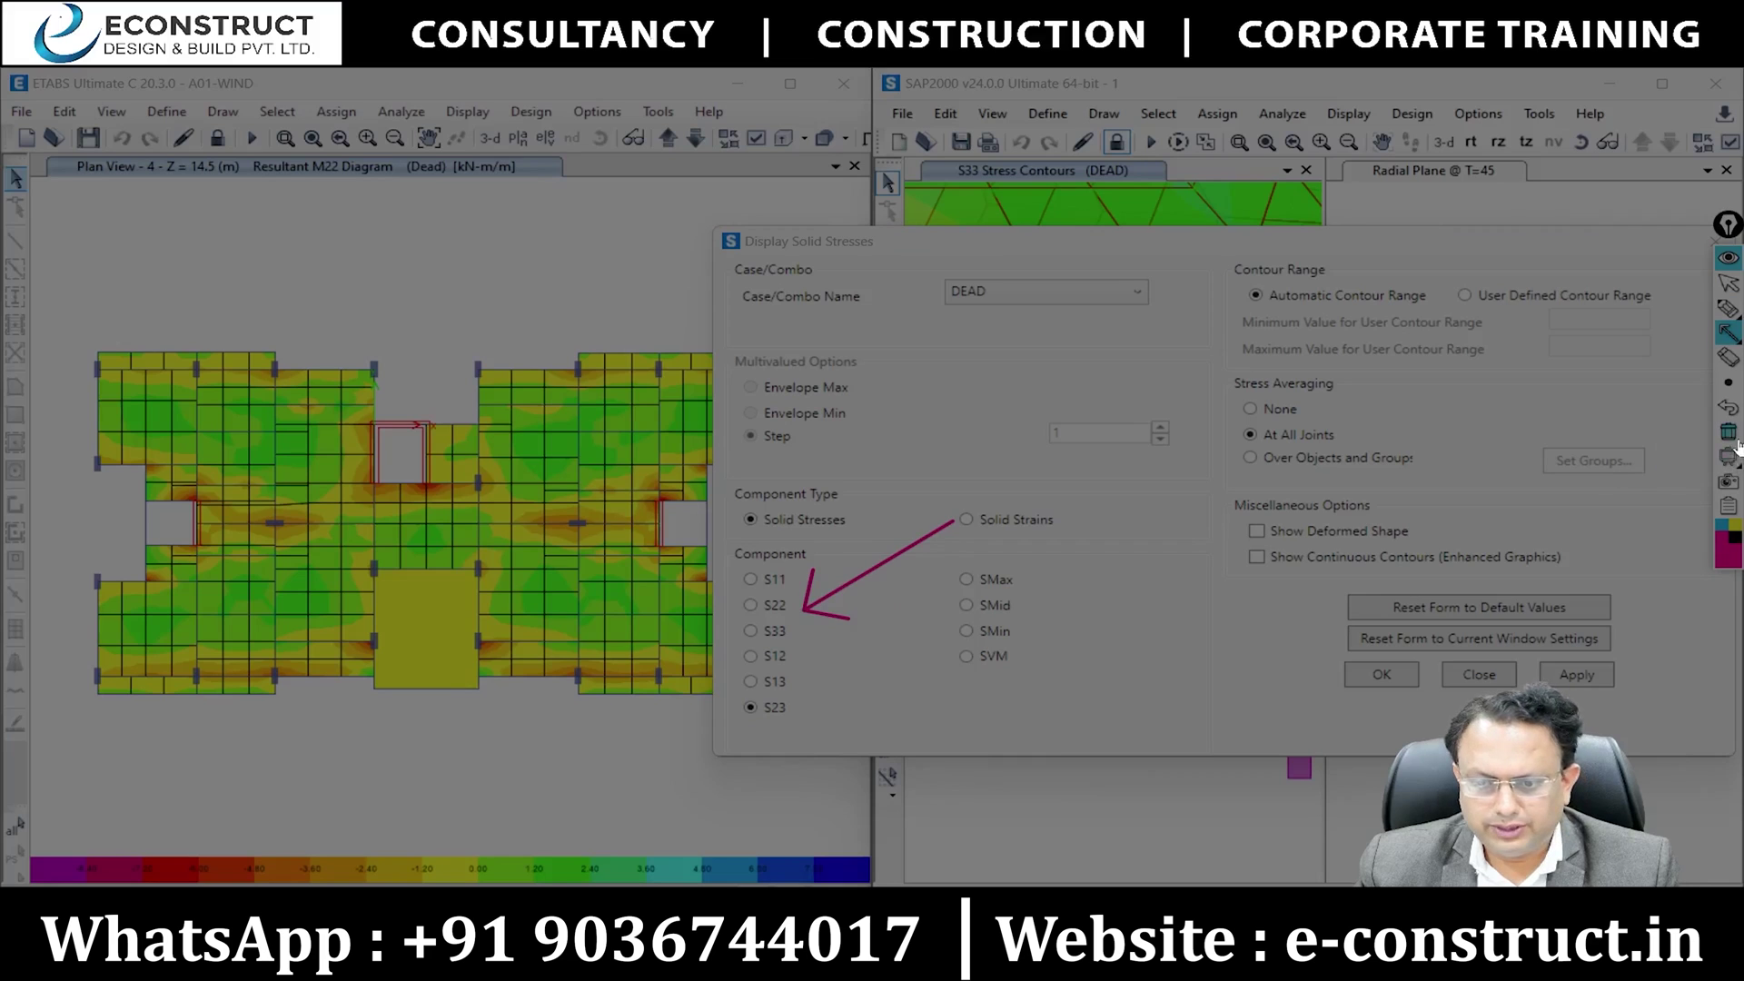
click(1728, 431)
click(1726, 311)
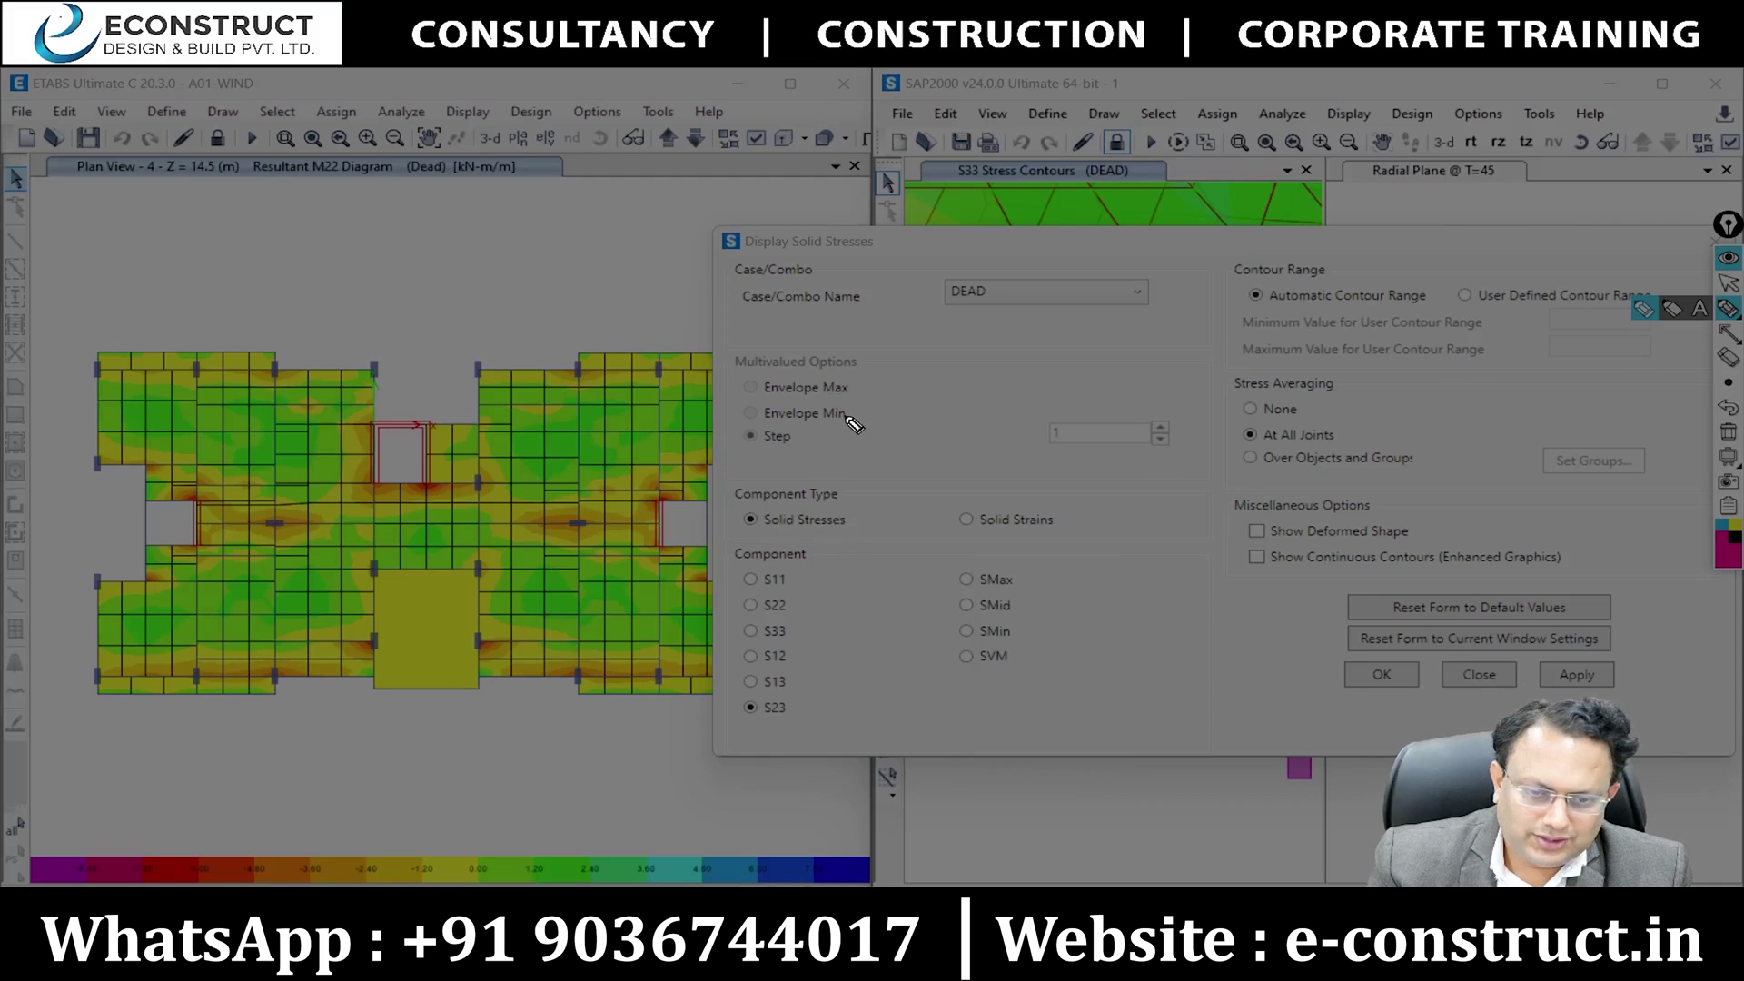
mouse_move(897, 381)
mouse_down()
mouse_move(873, 404)
mouse_move(885, 425)
mouse_up()
drag(910, 398, 1103, 340)
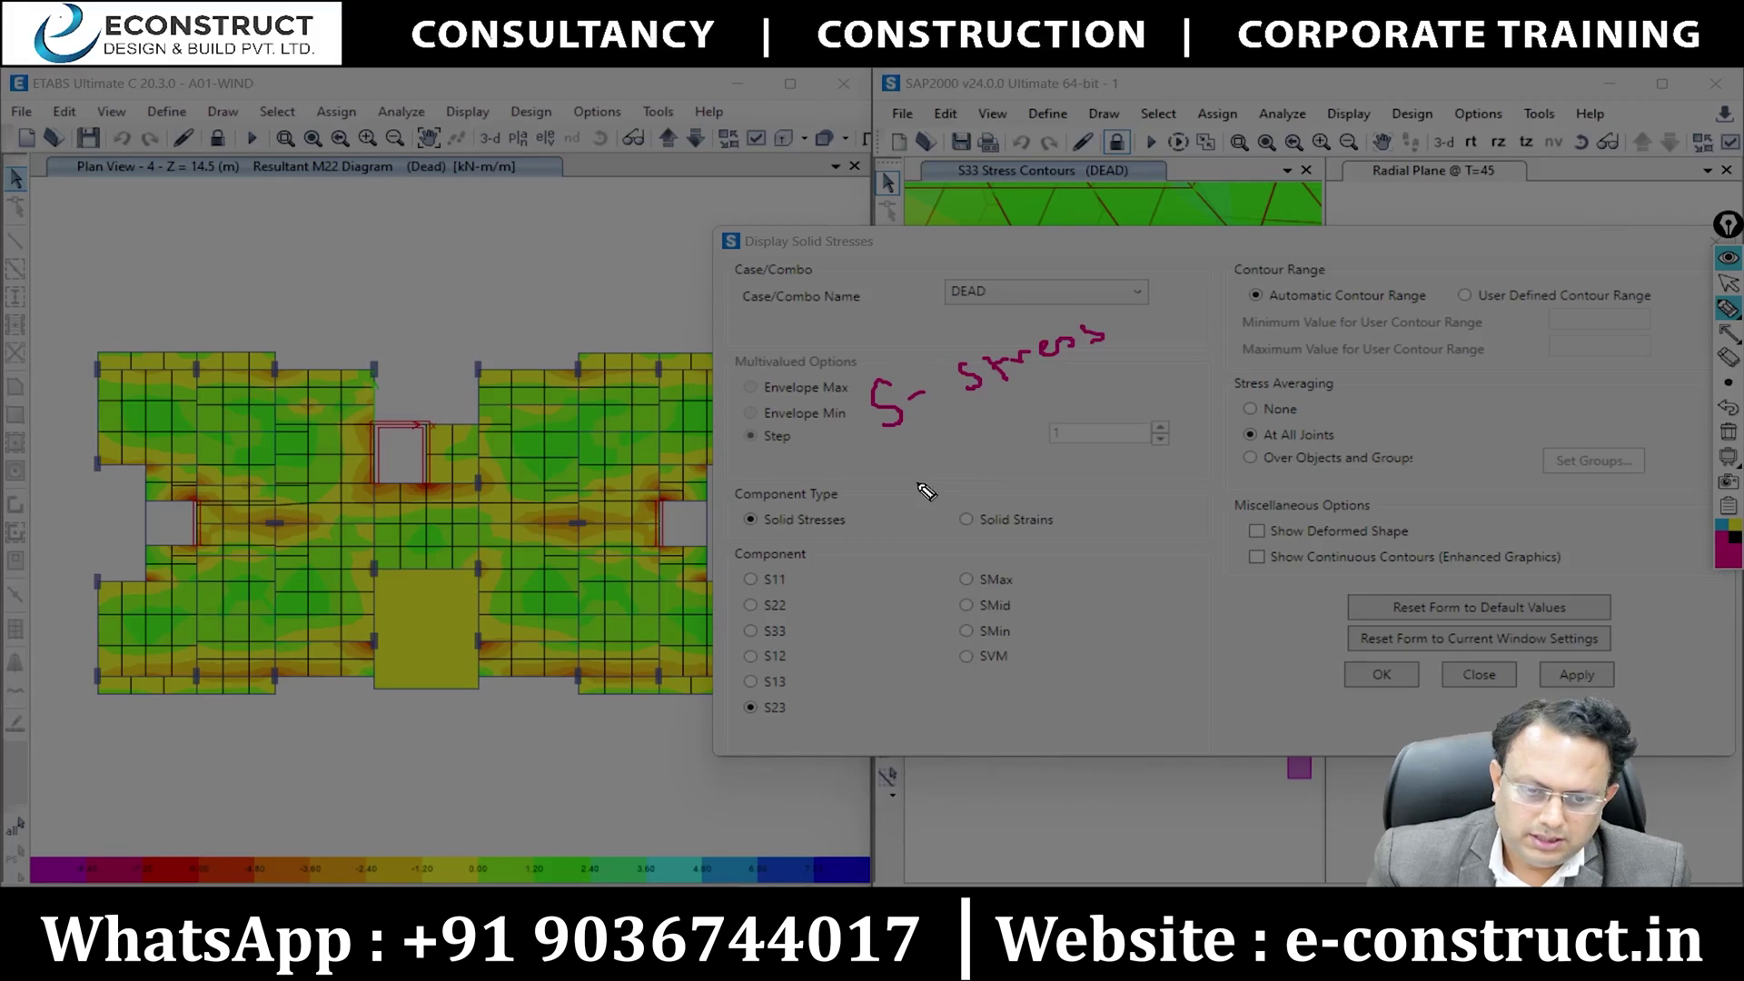
mouse_move(911, 468)
mouse_down()
mouse_move(931, 506)
mouse_move(948, 477)
mouse_move(959, 497)
mouse_move(937, 532)
mouse_move(954, 538)
mouse_move(1110, 452)
mouse_move(1071, 464)
mouse_move(1113, 473)
mouse_move(1081, 511)
mouse_up()
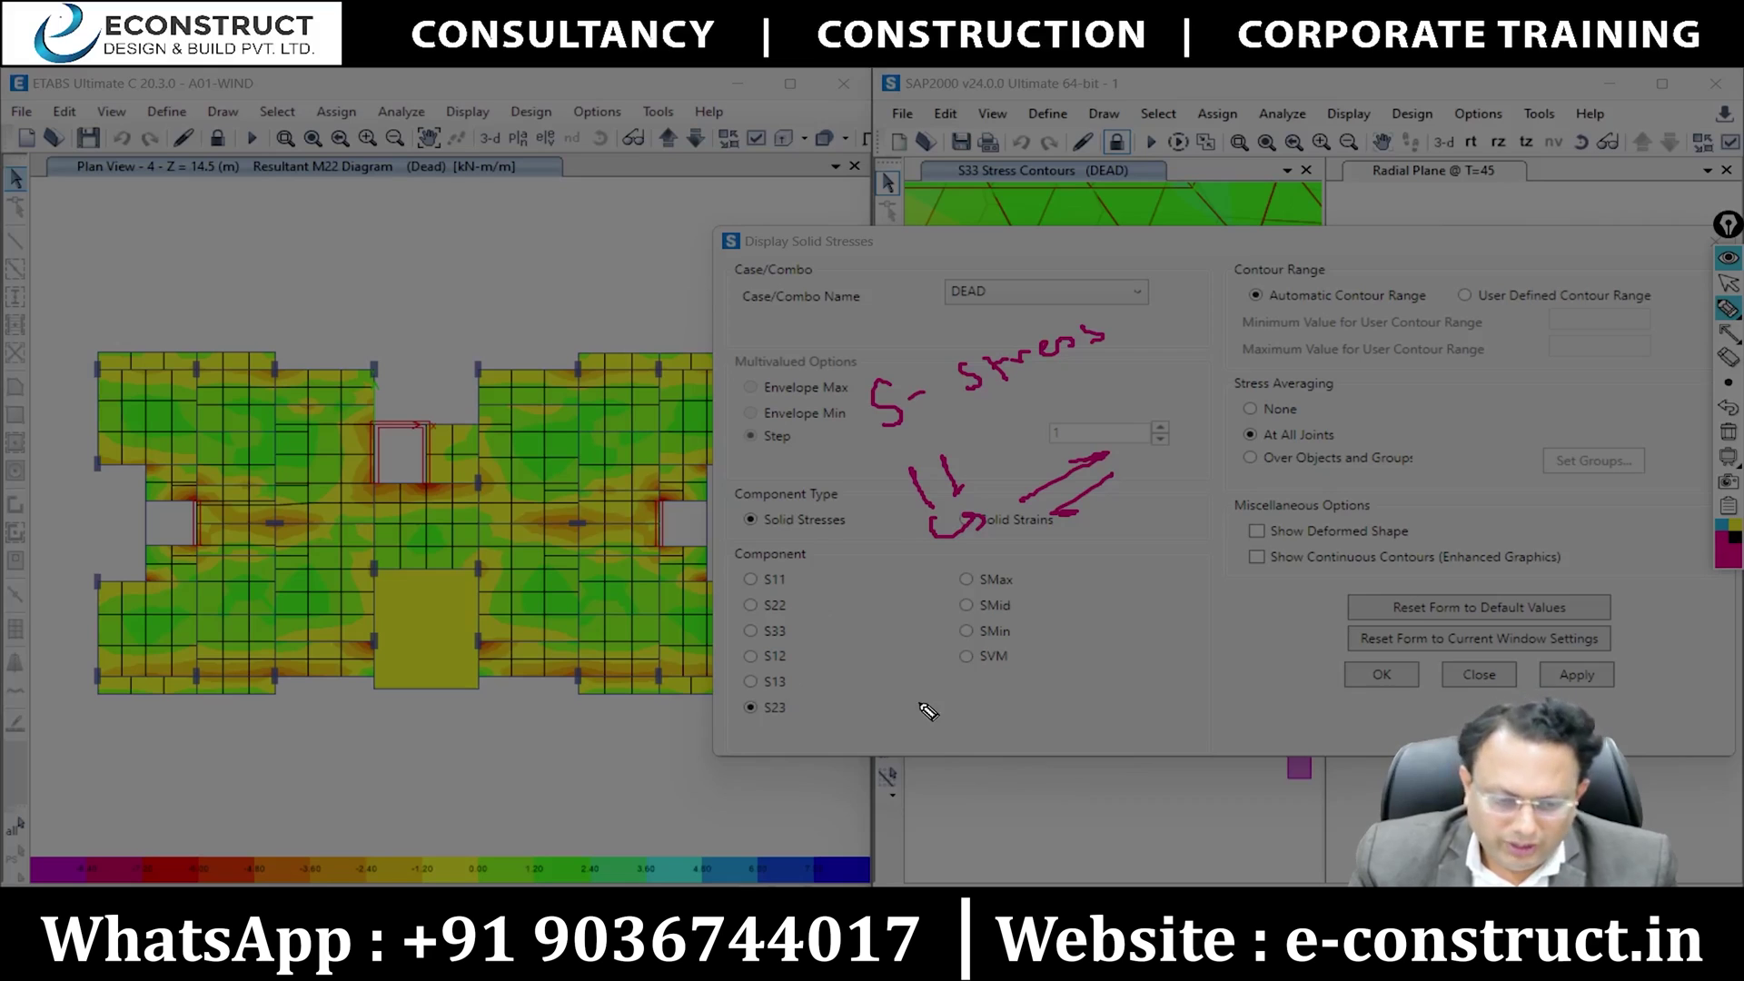
drag(741, 690, 809, 691)
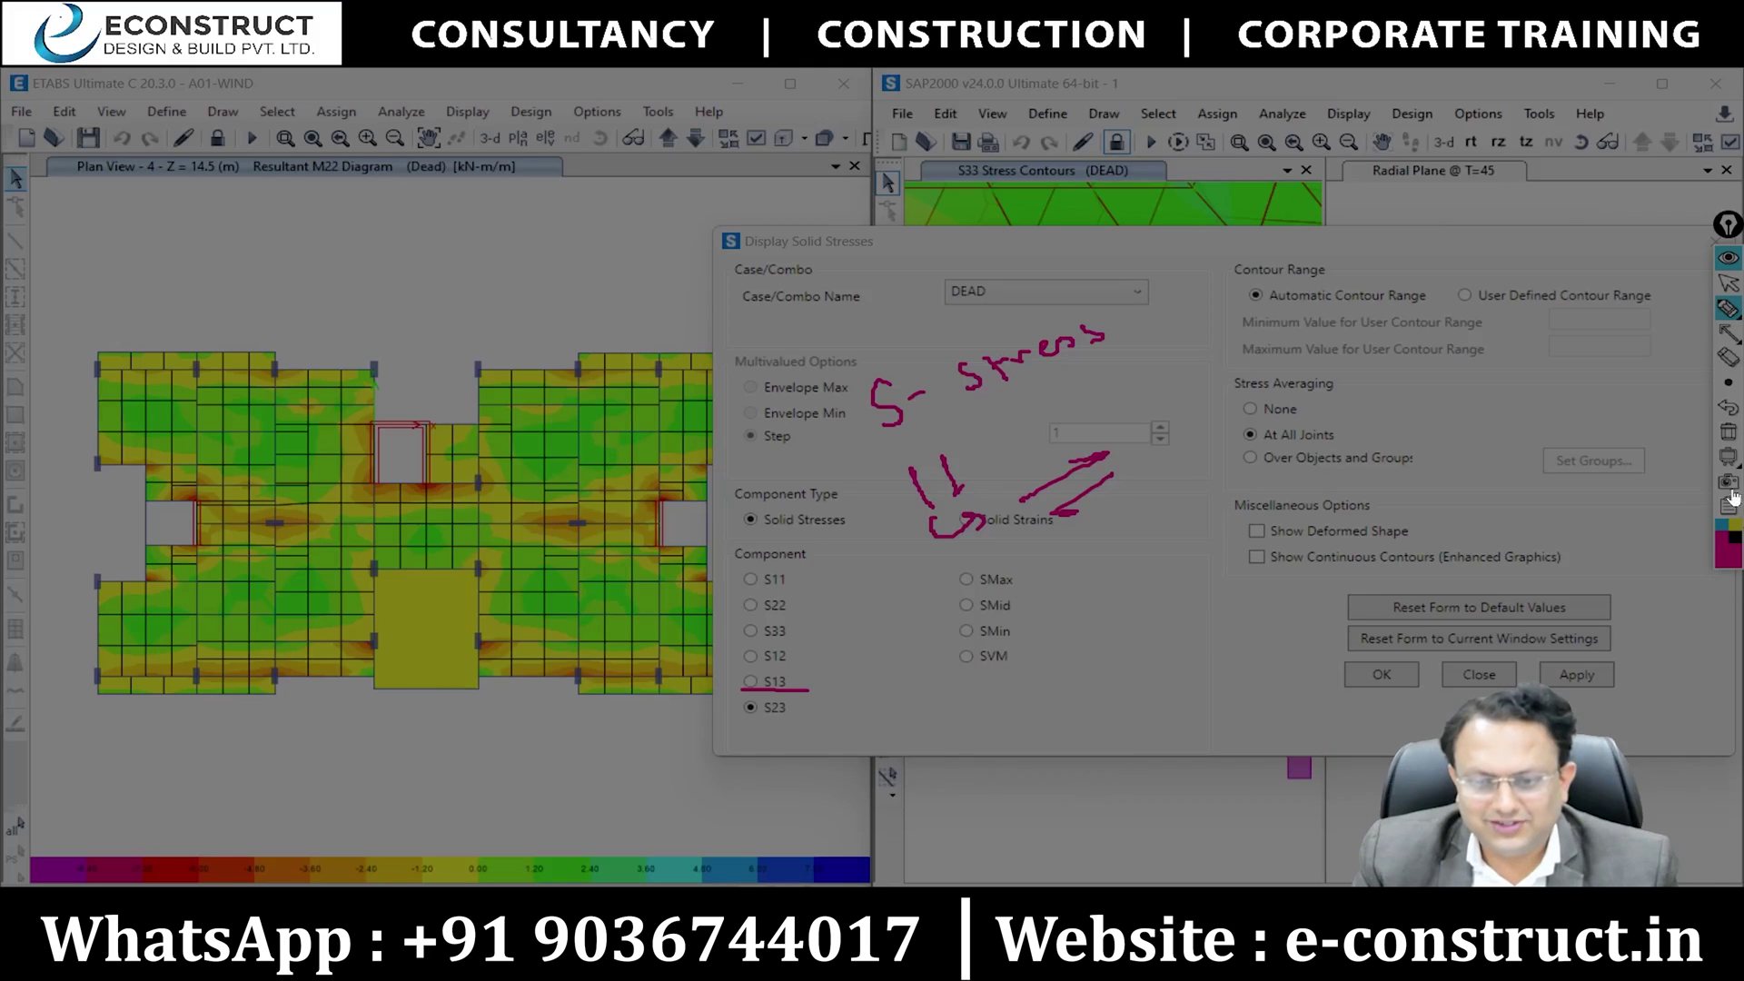
Move the Display Solid Stresses dialog aside, close it unchanged, and return to the ETABS plan.
click(1728, 431)
click(1727, 282)
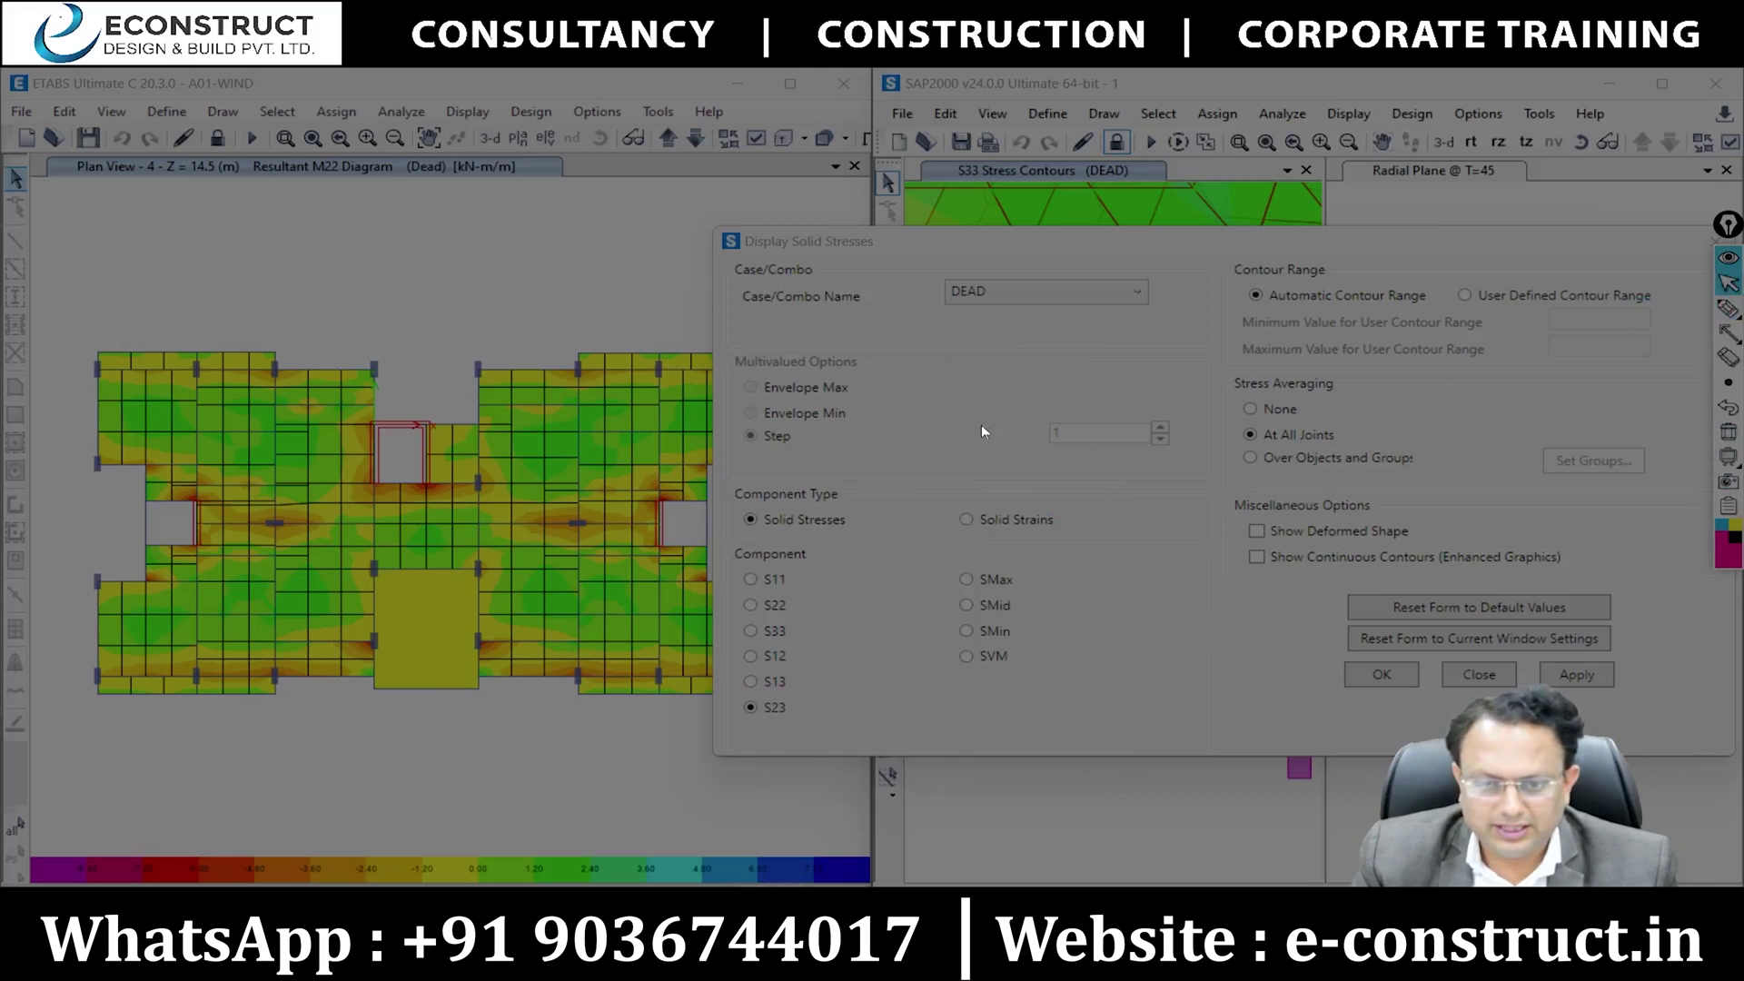
drag(1562, 251, 877, 292)
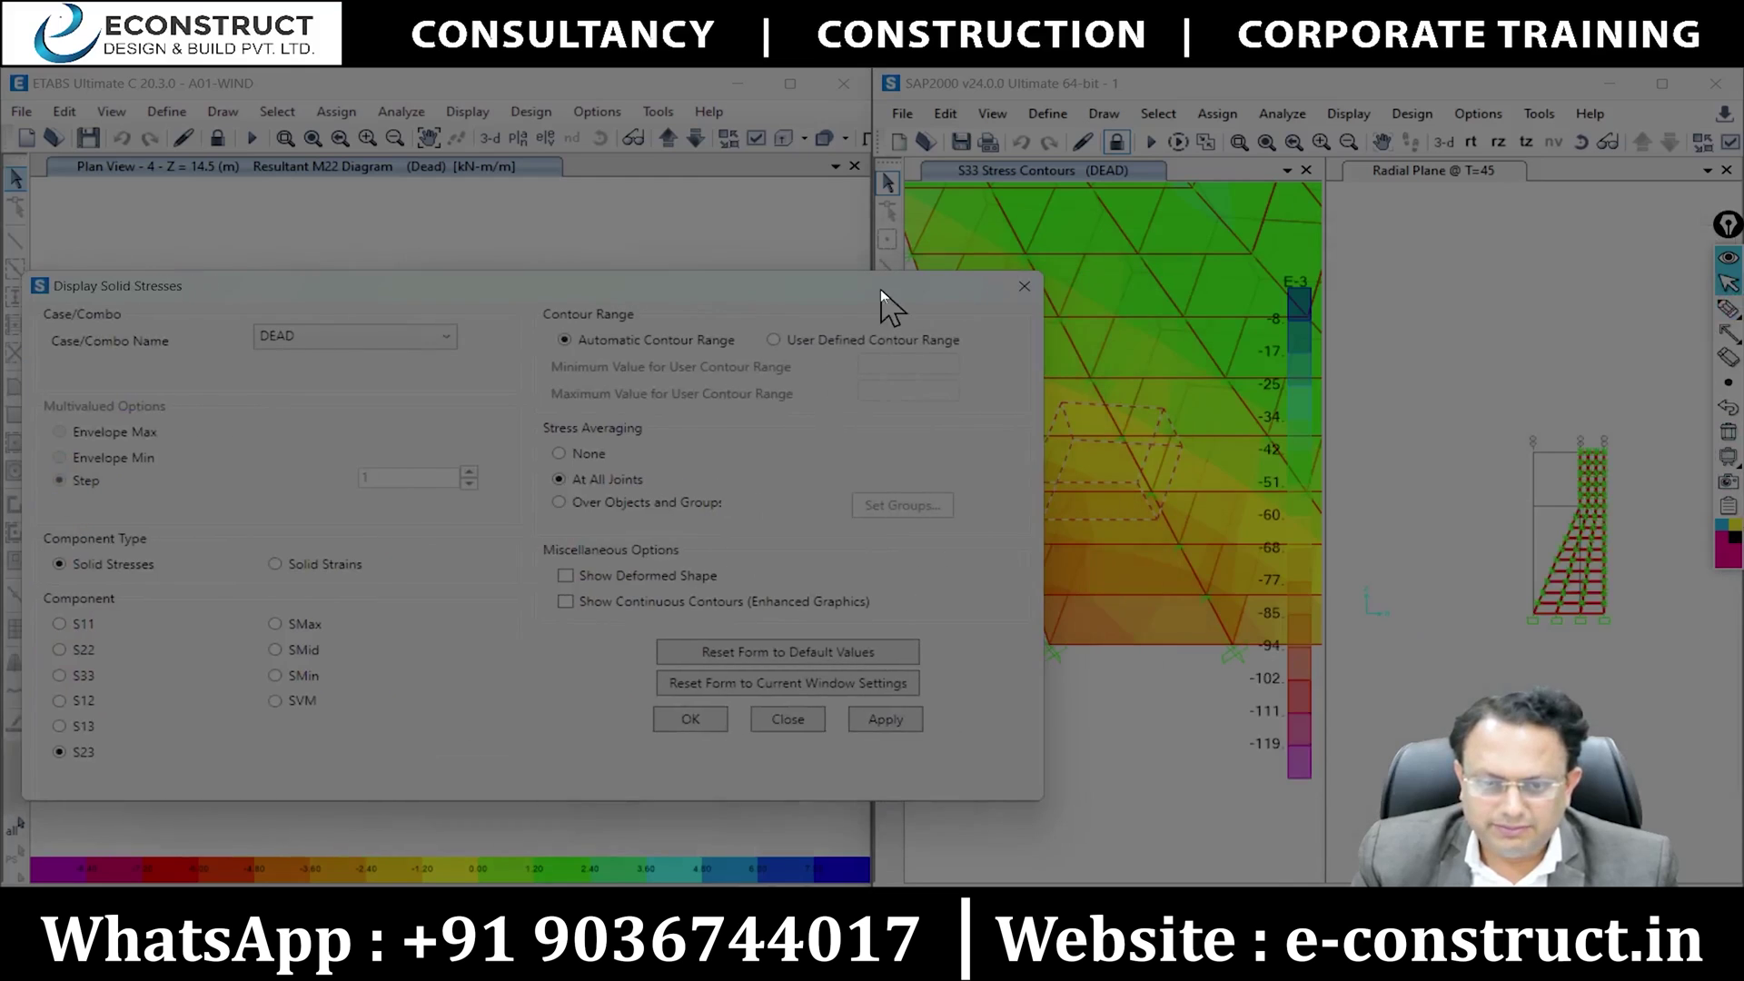
click(1024, 287)
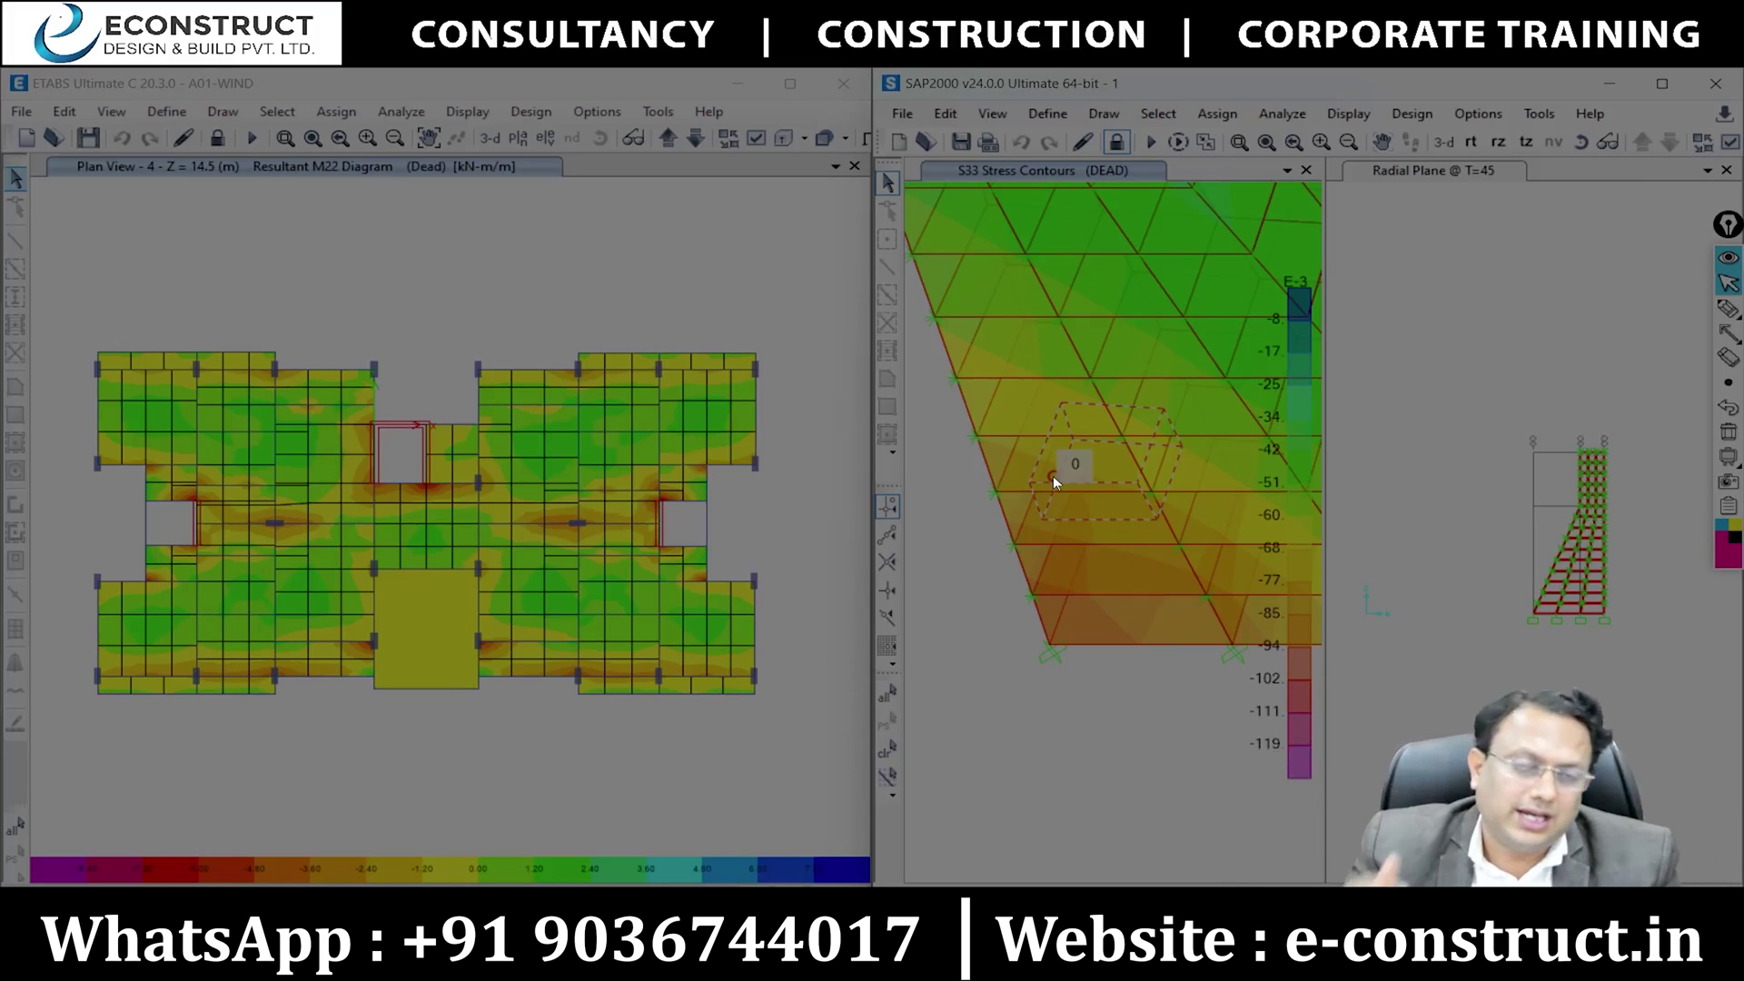
click(307, 261)
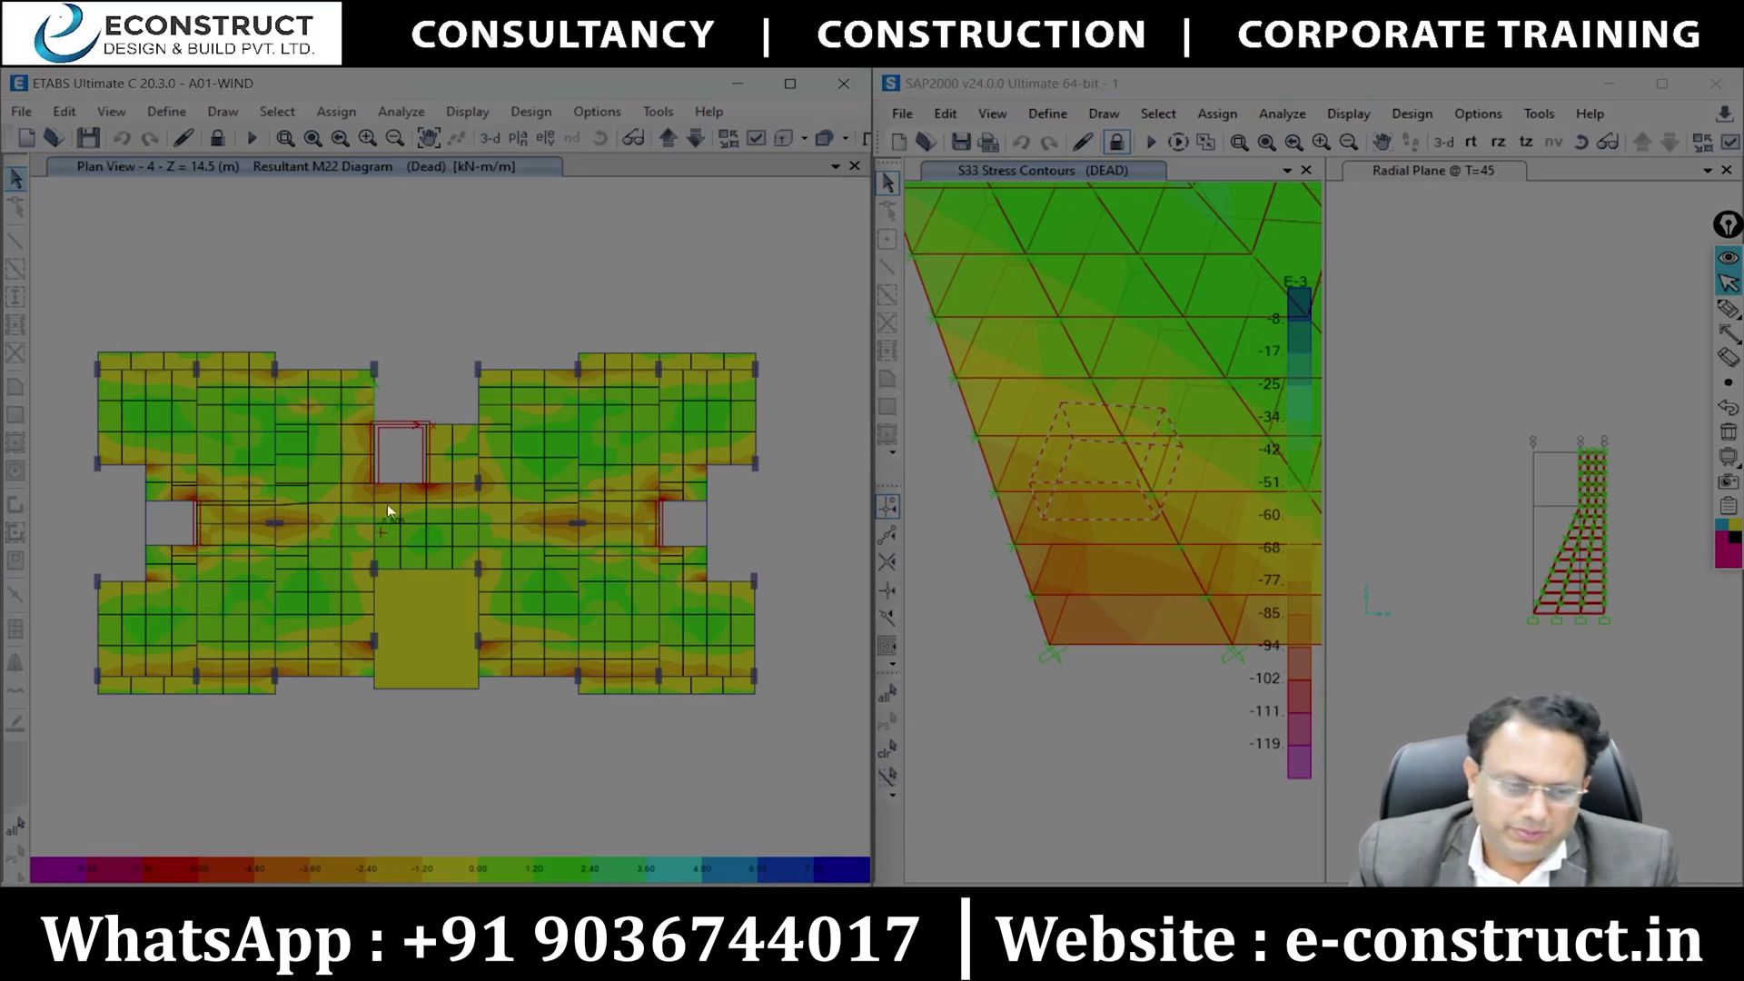
click(169, 107)
mouse_move(273, 169)
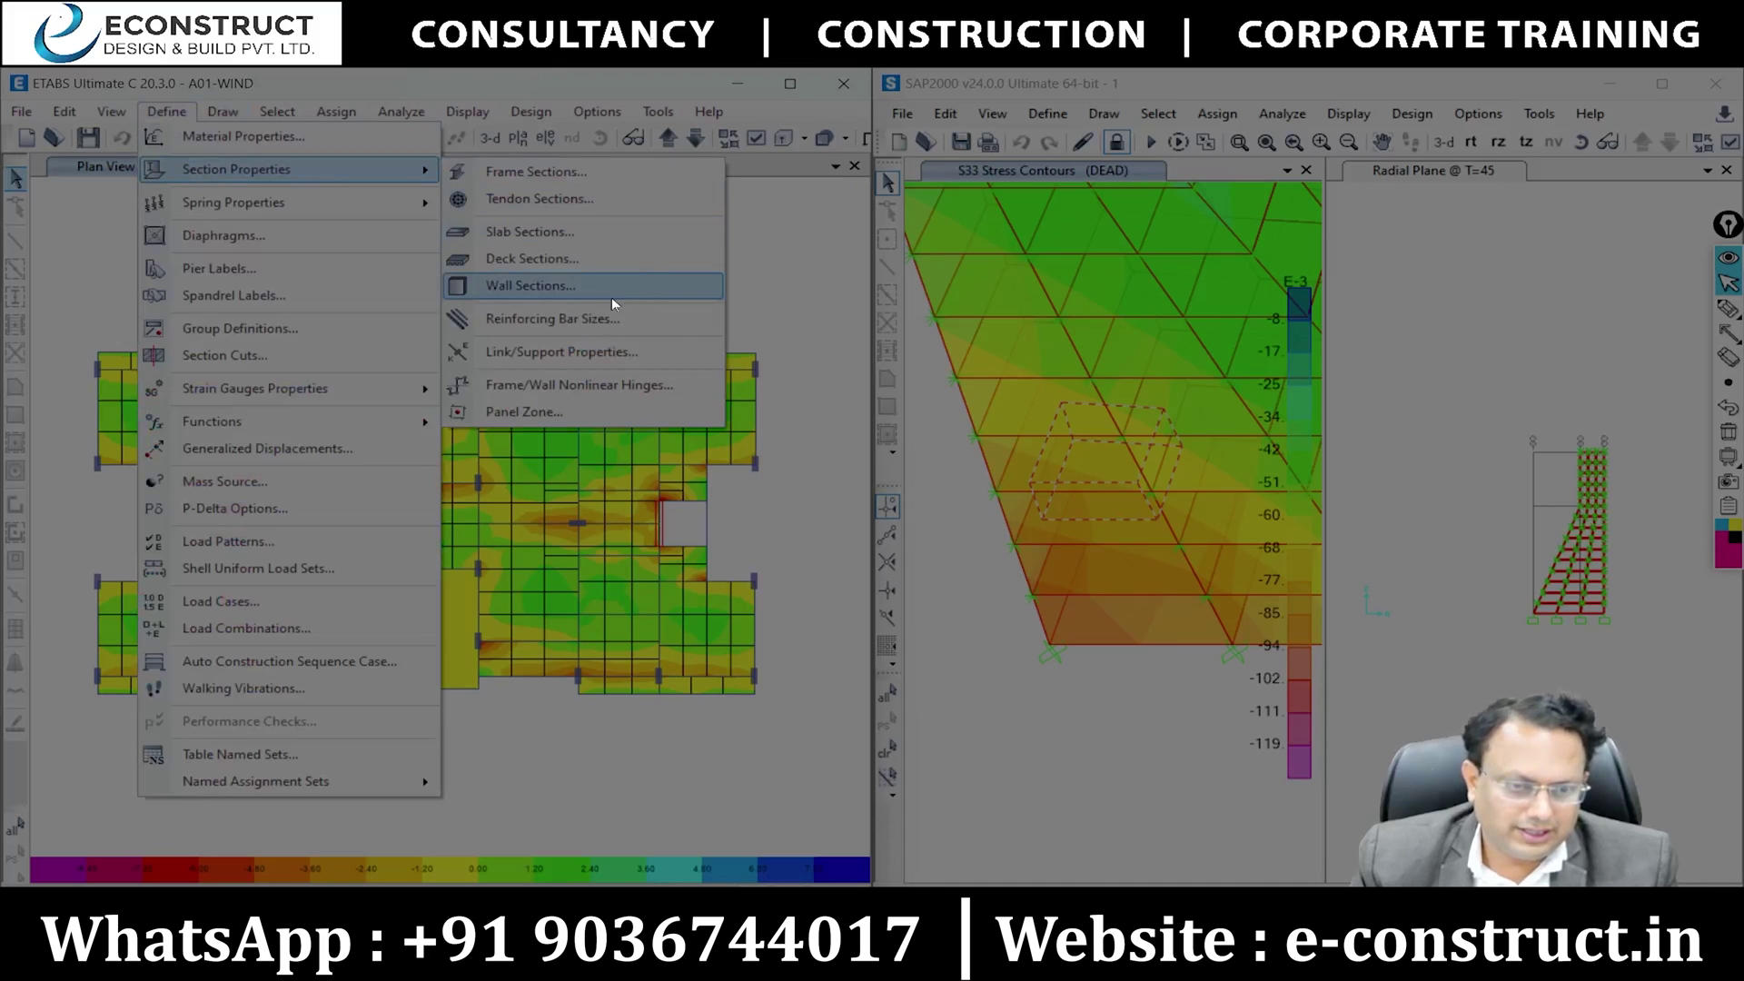
click(598, 229)
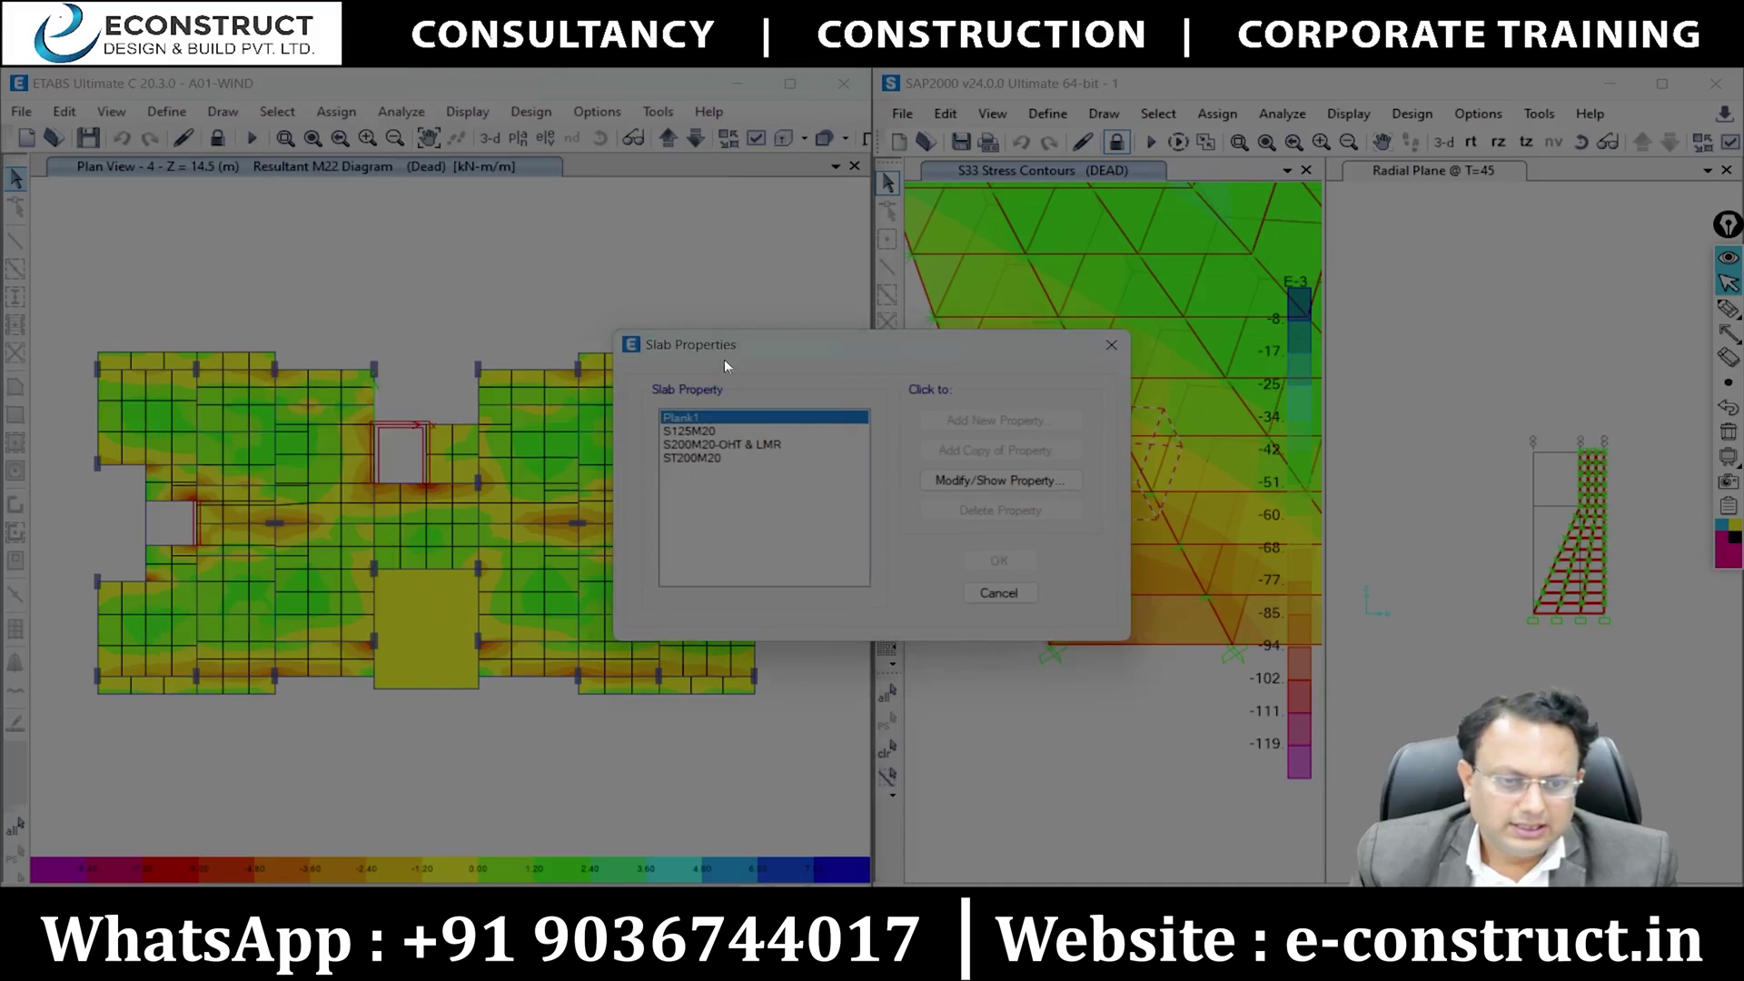
click(753, 460)
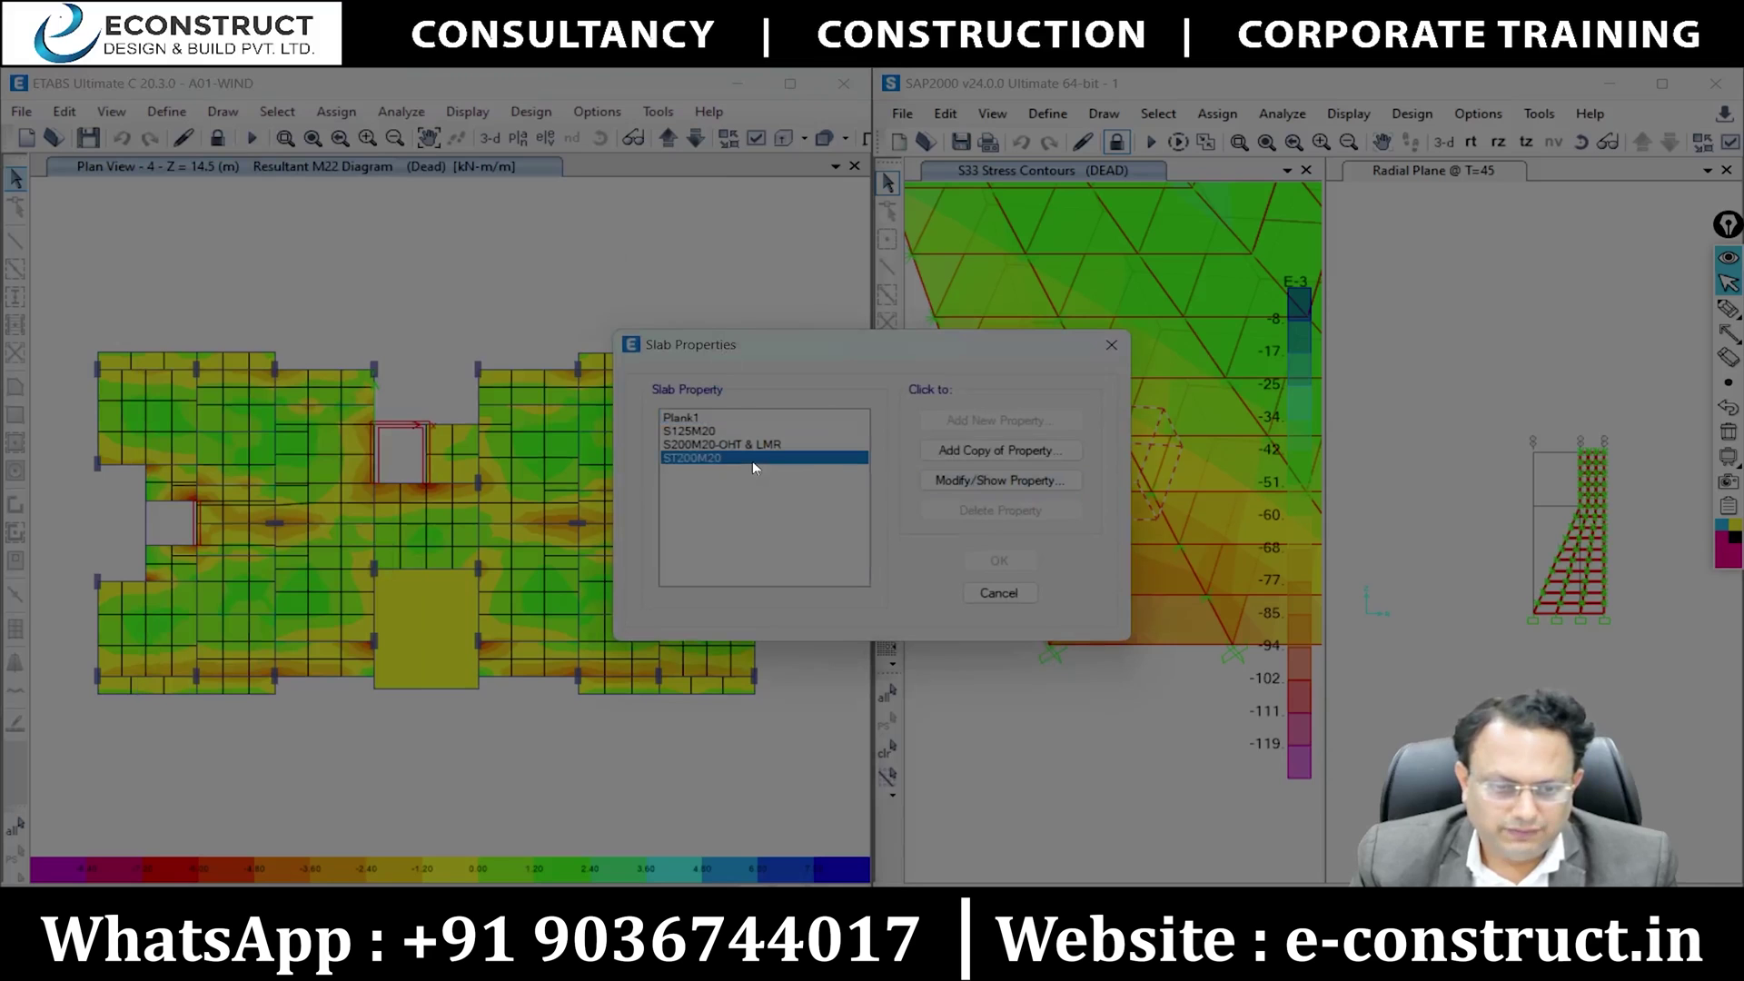
click(754, 444)
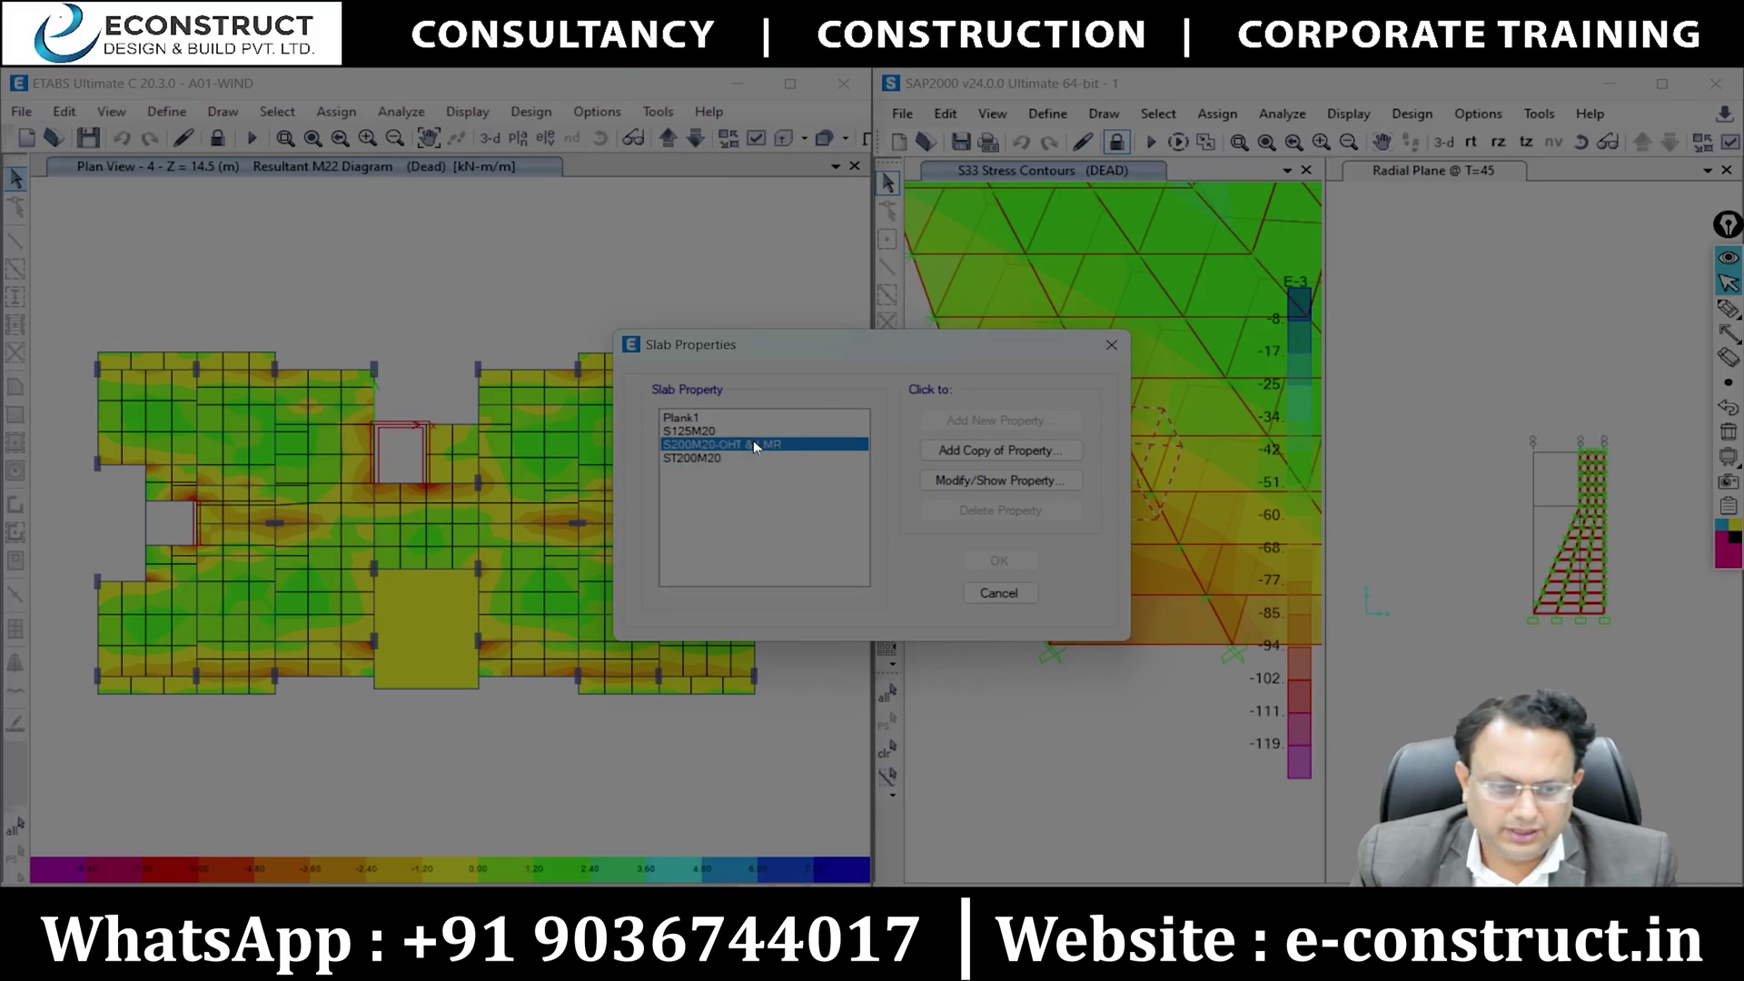
click(971, 482)
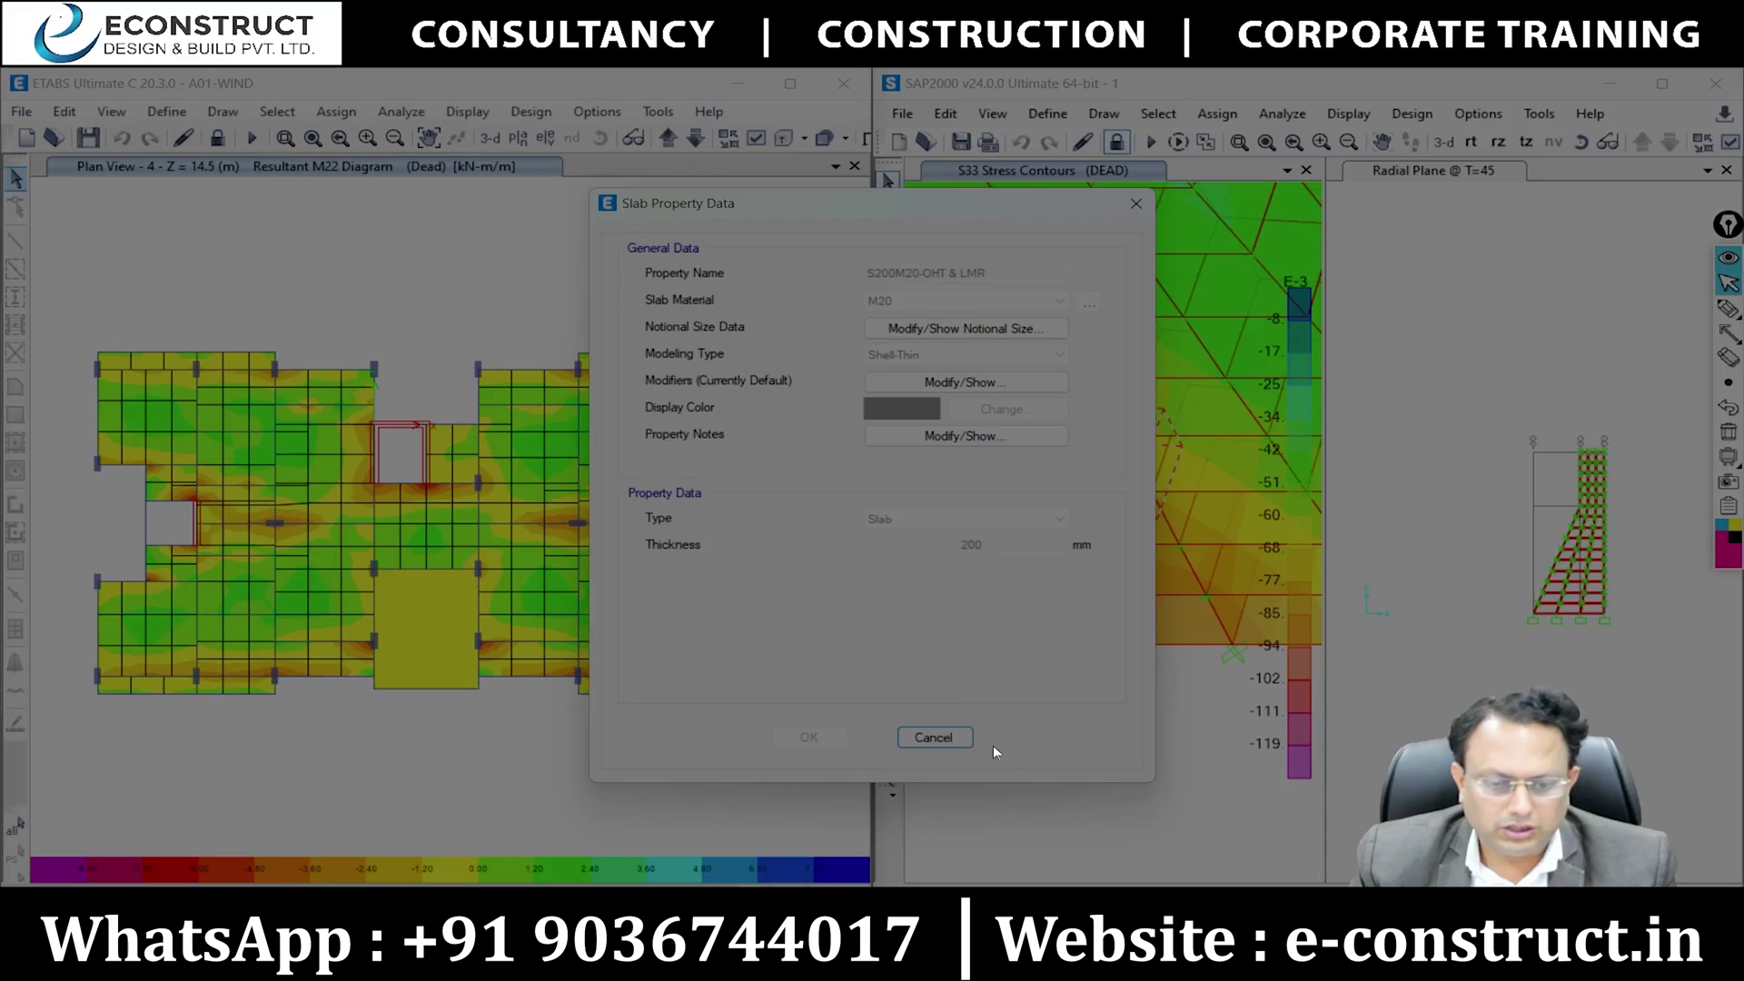
click(933, 737)
Close the slab property list and unlock the ETABS model, deleting the analysis results.
click(1008, 594)
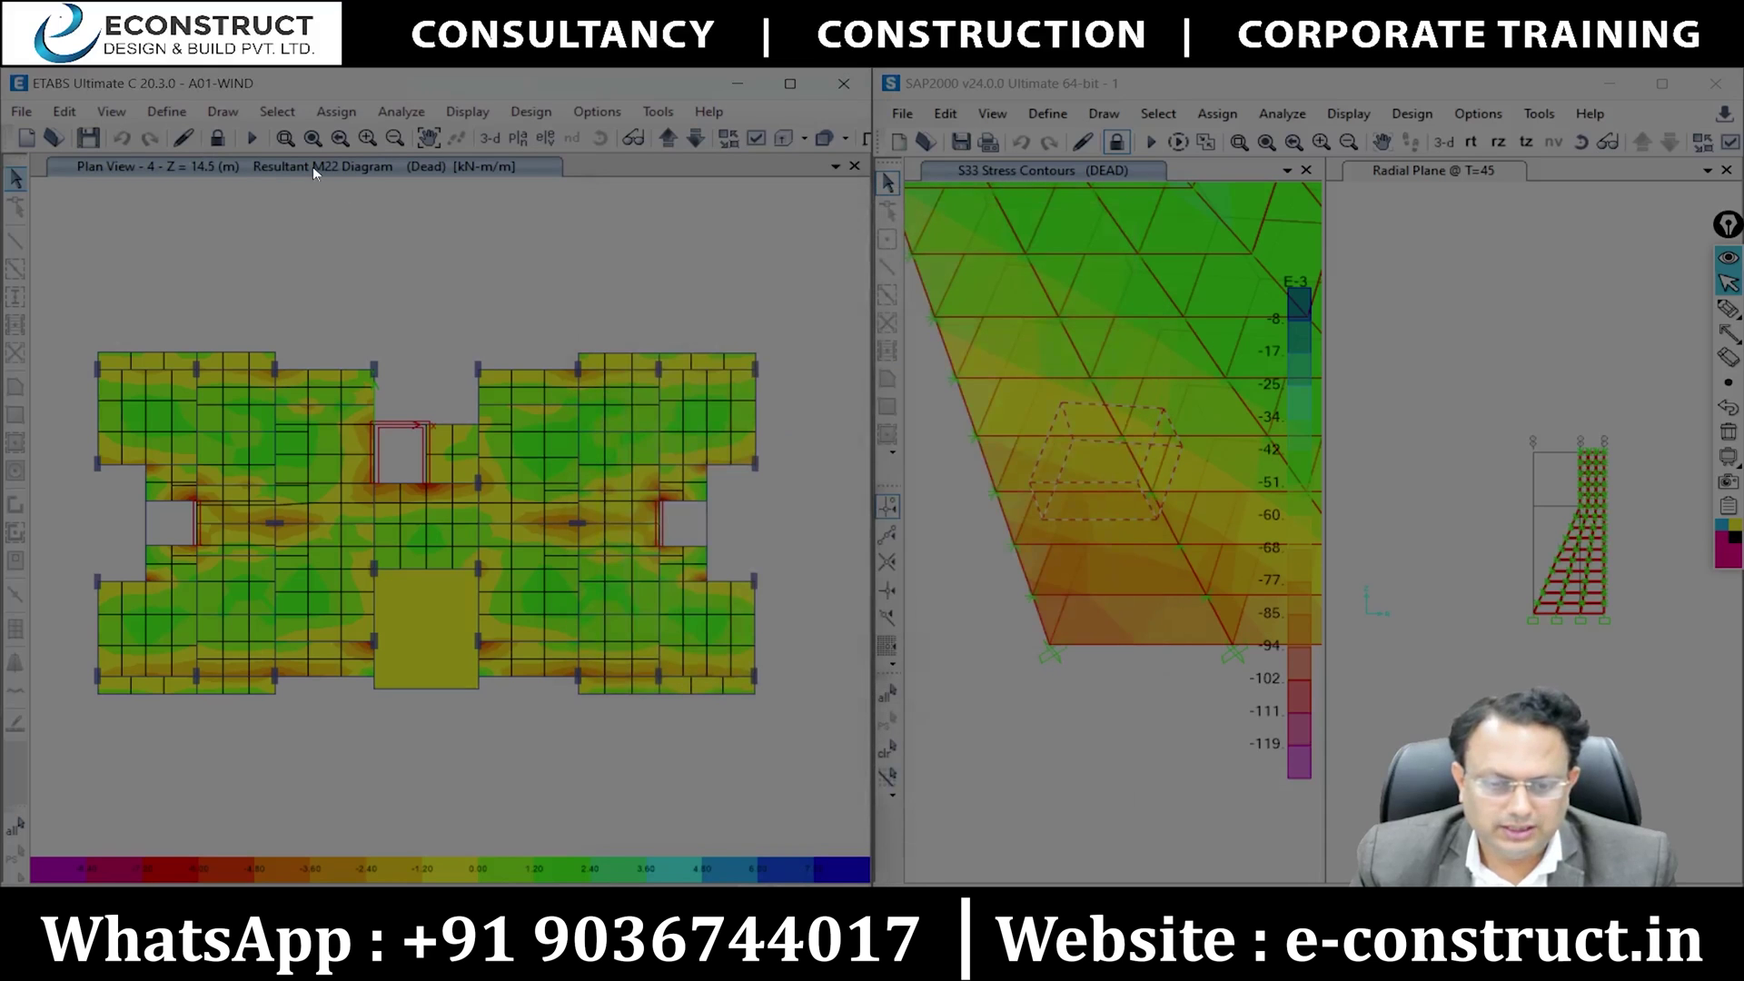
click(217, 138)
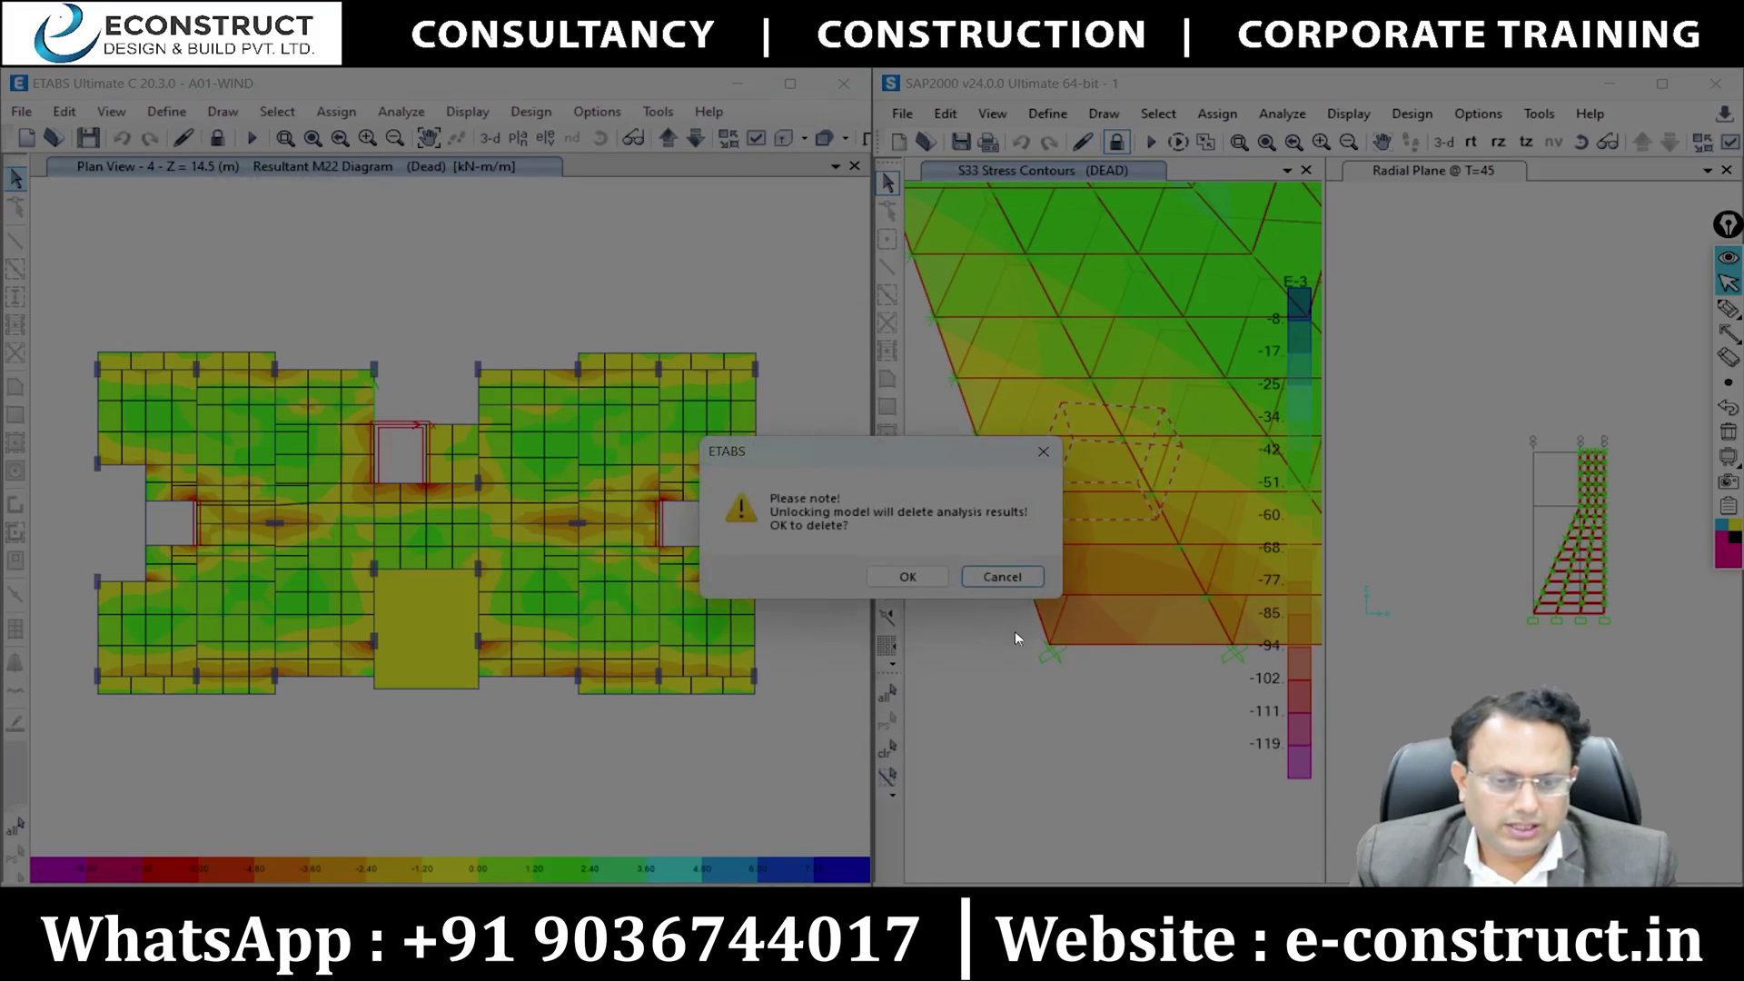
click(896, 576)
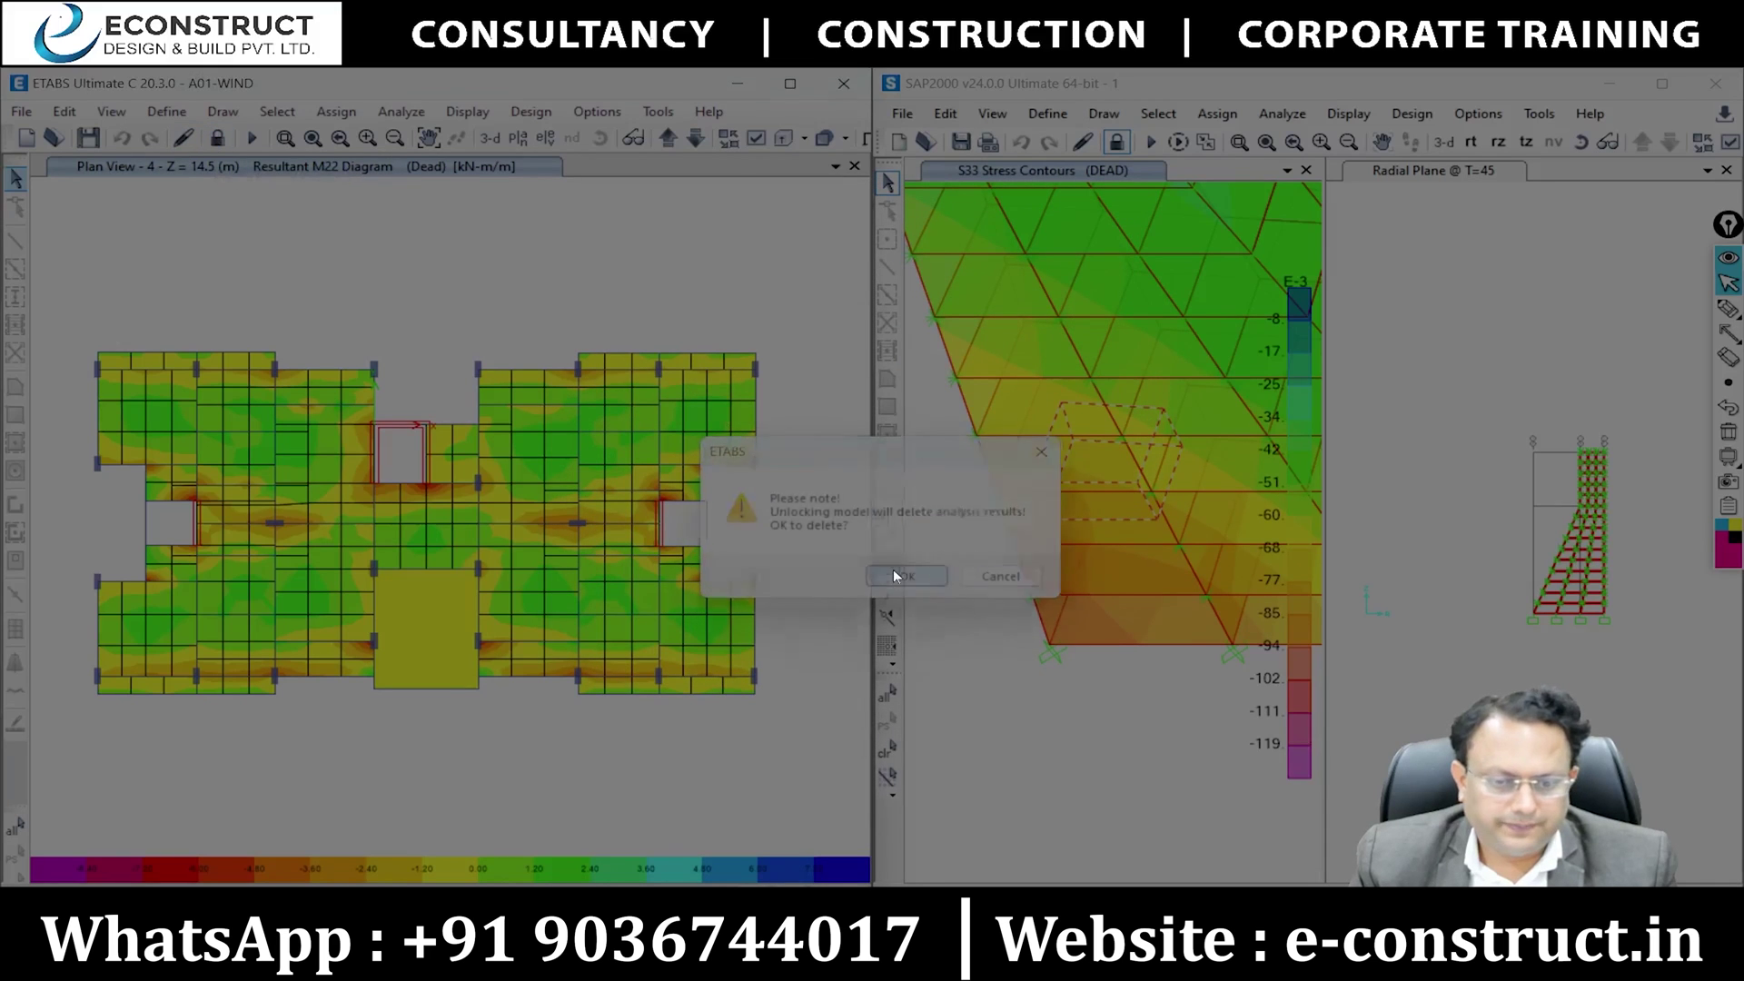
Open the S200M20-OHT & LMR slab section and list its modeling types, currently Shell-Thin.
click(166, 111)
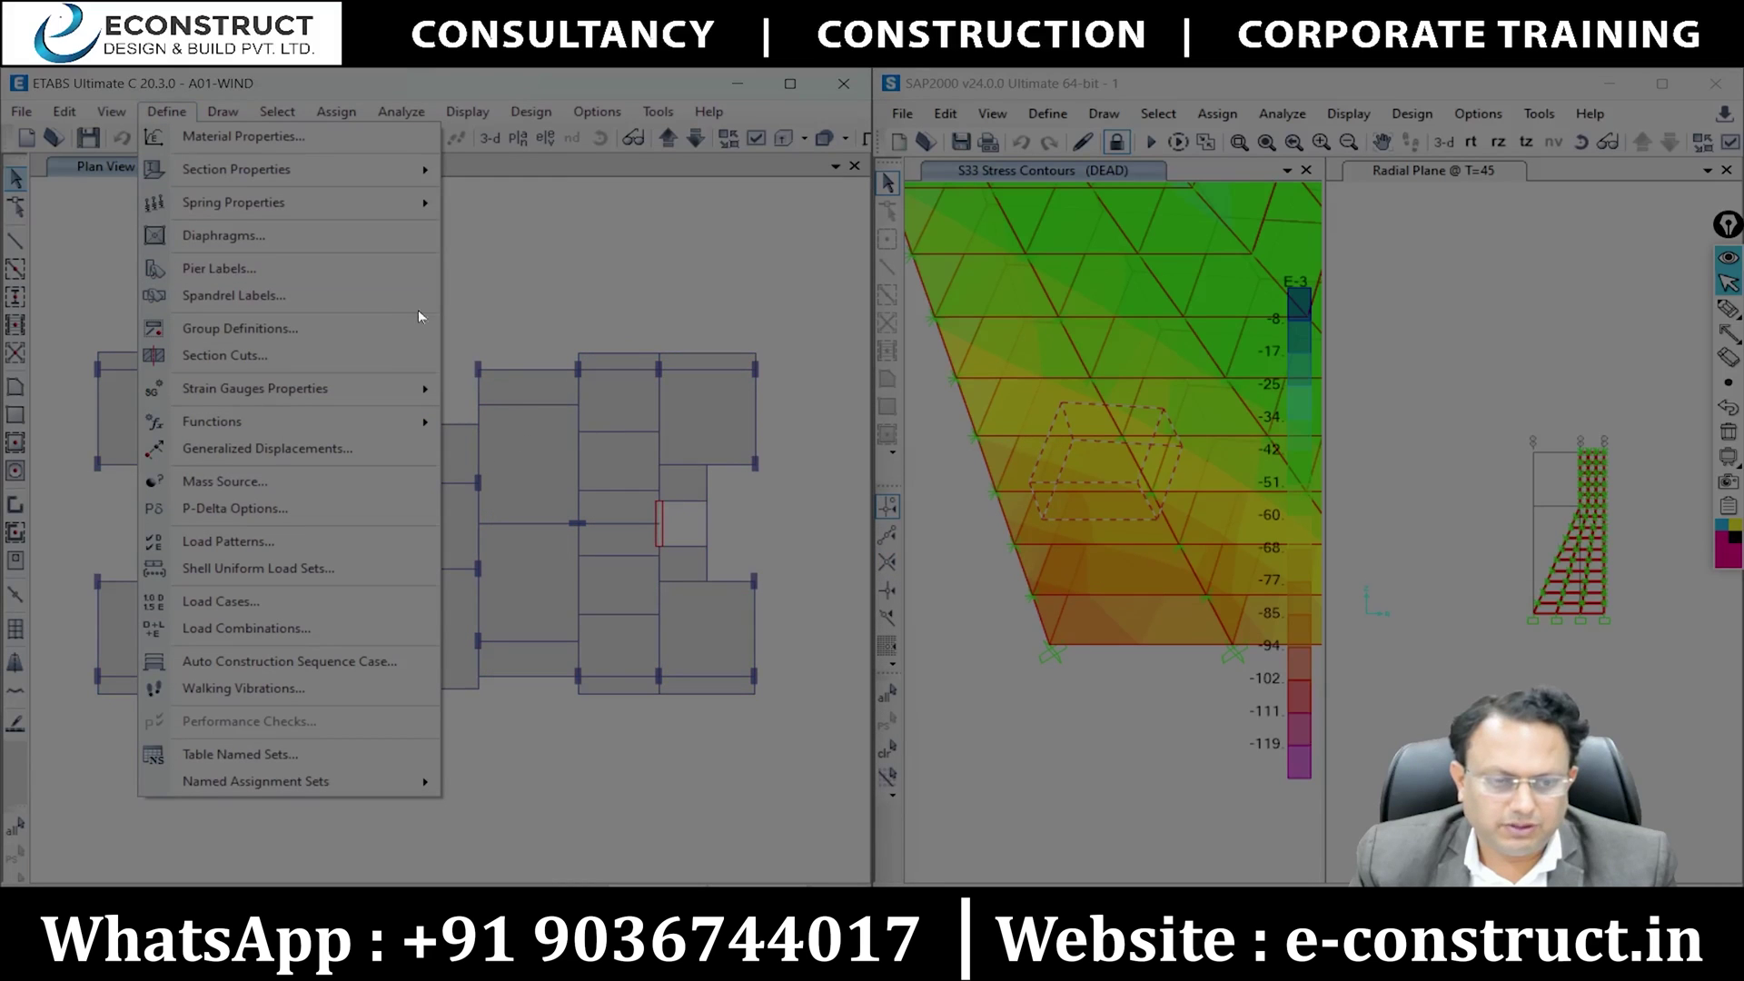
mouse_move(408, 168)
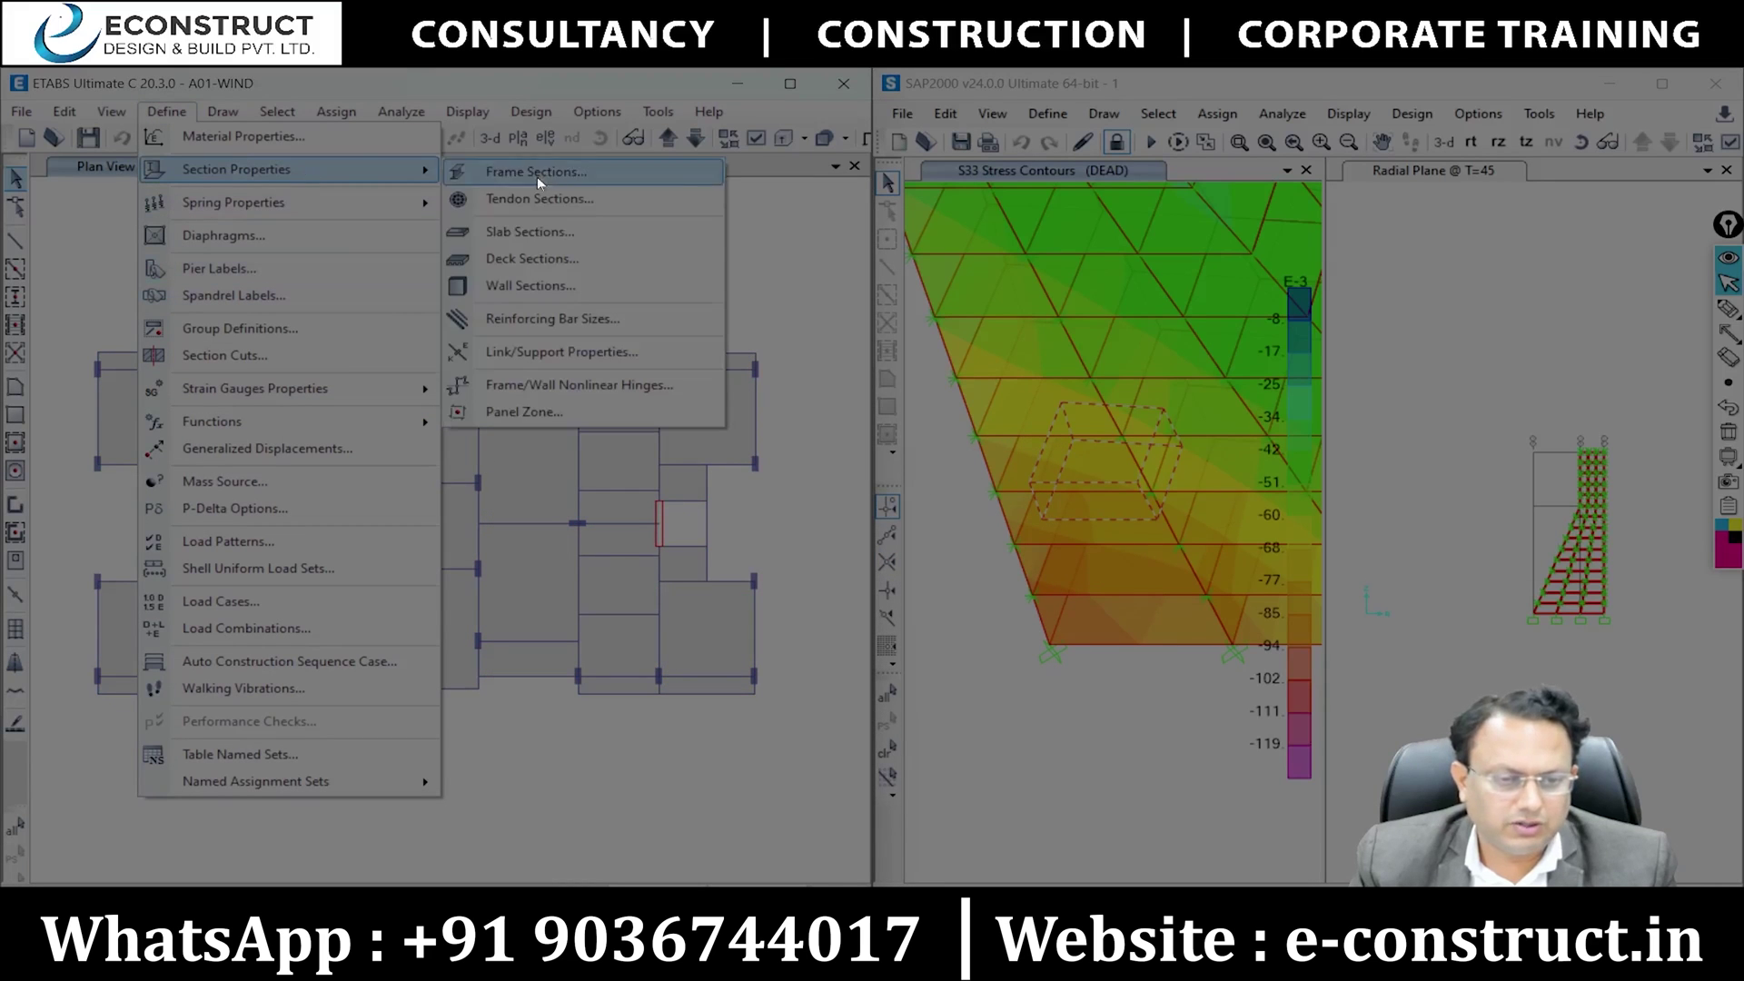
click(556, 229)
click(772, 445)
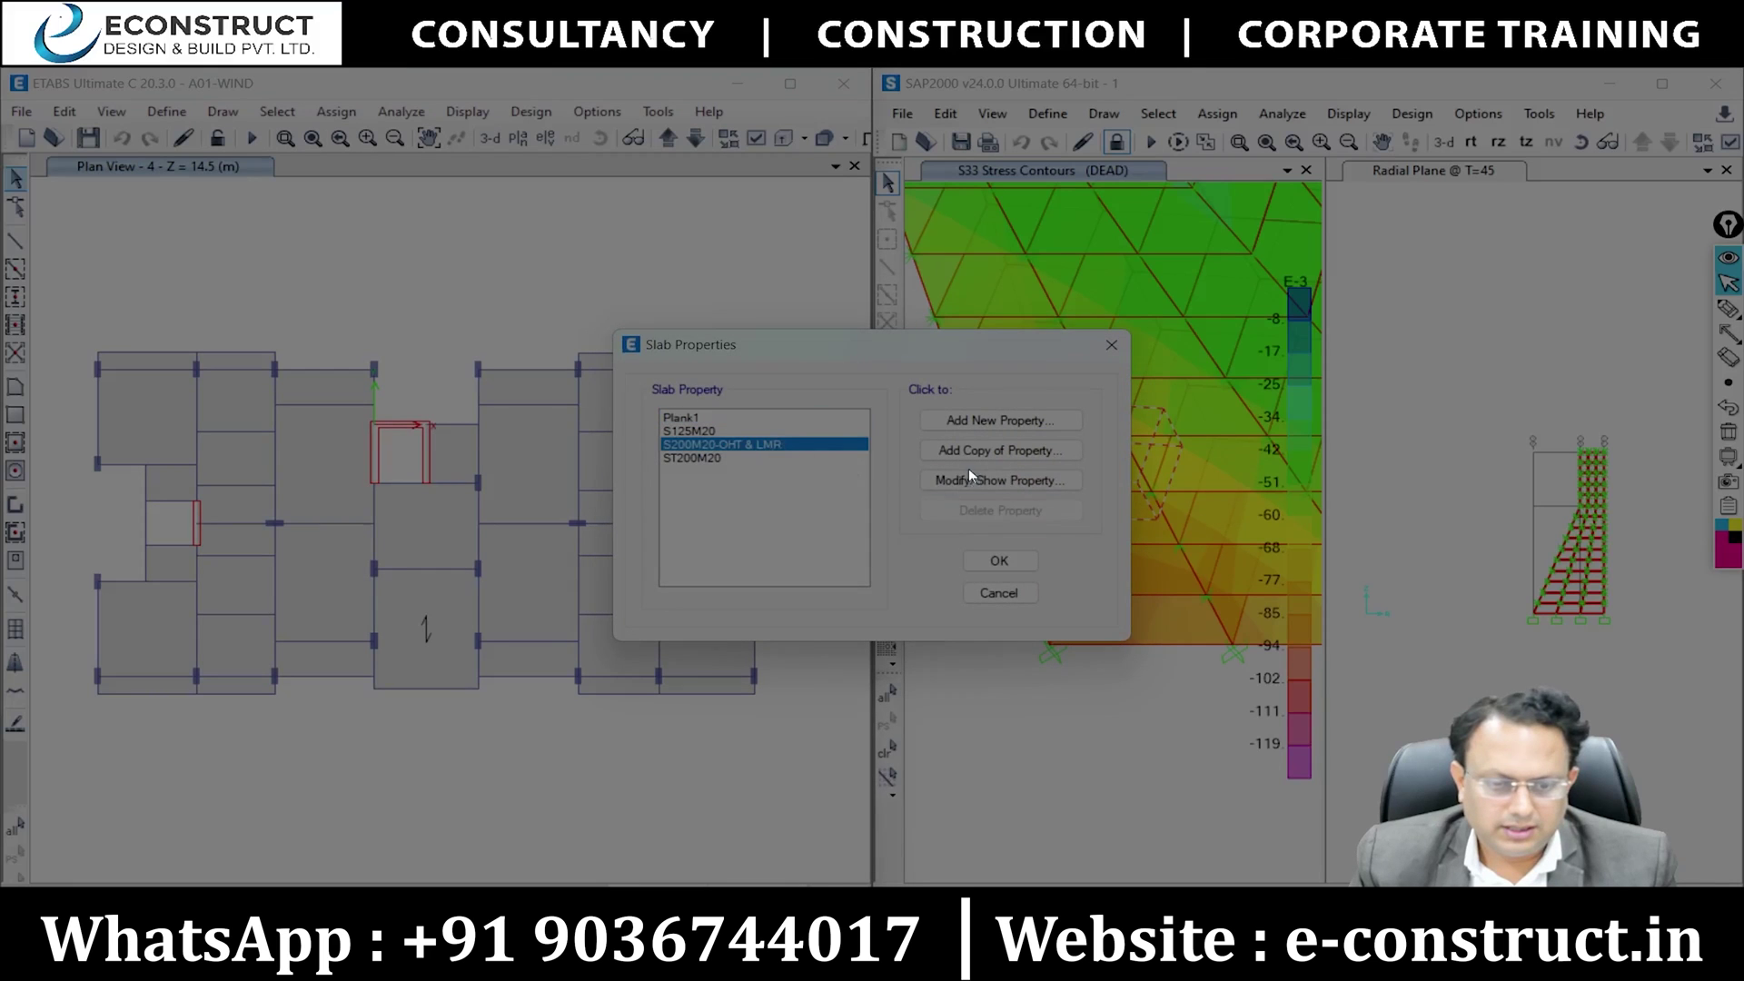
click(970, 476)
click(959, 360)
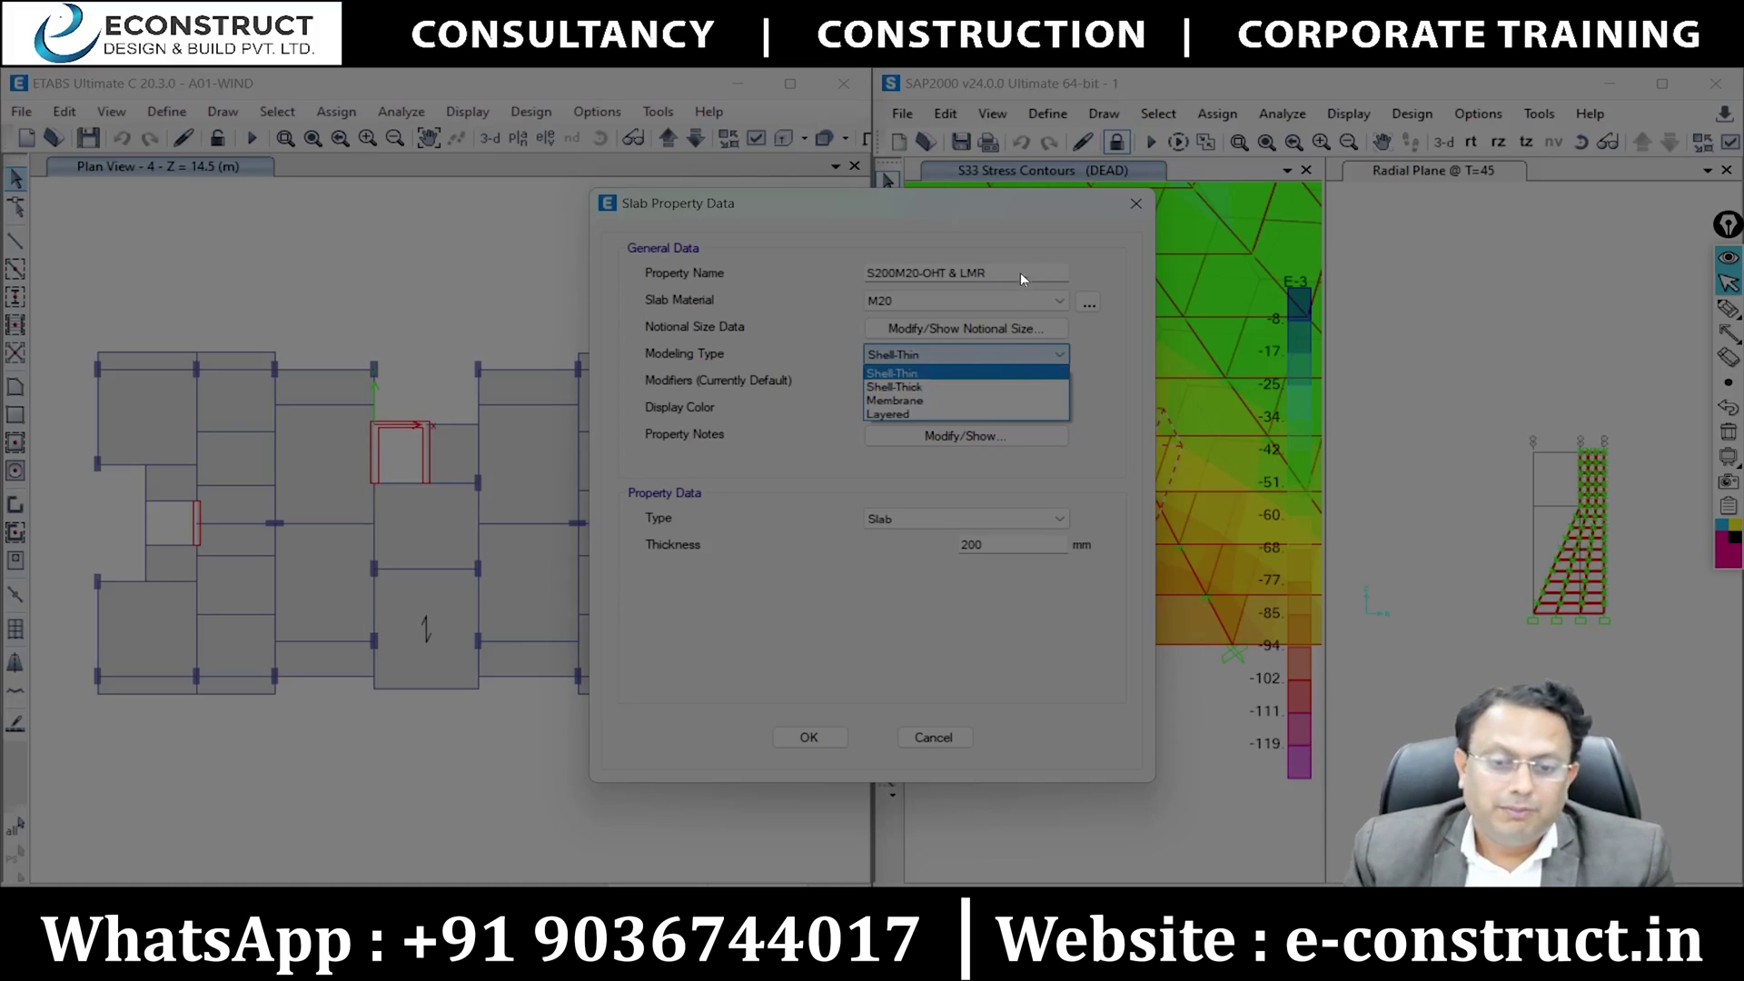
Close the Slab Property Data and Slab Properties dialogs unchanged, then show ETABS's Define menu.
click(1132, 212)
click(1132, 211)
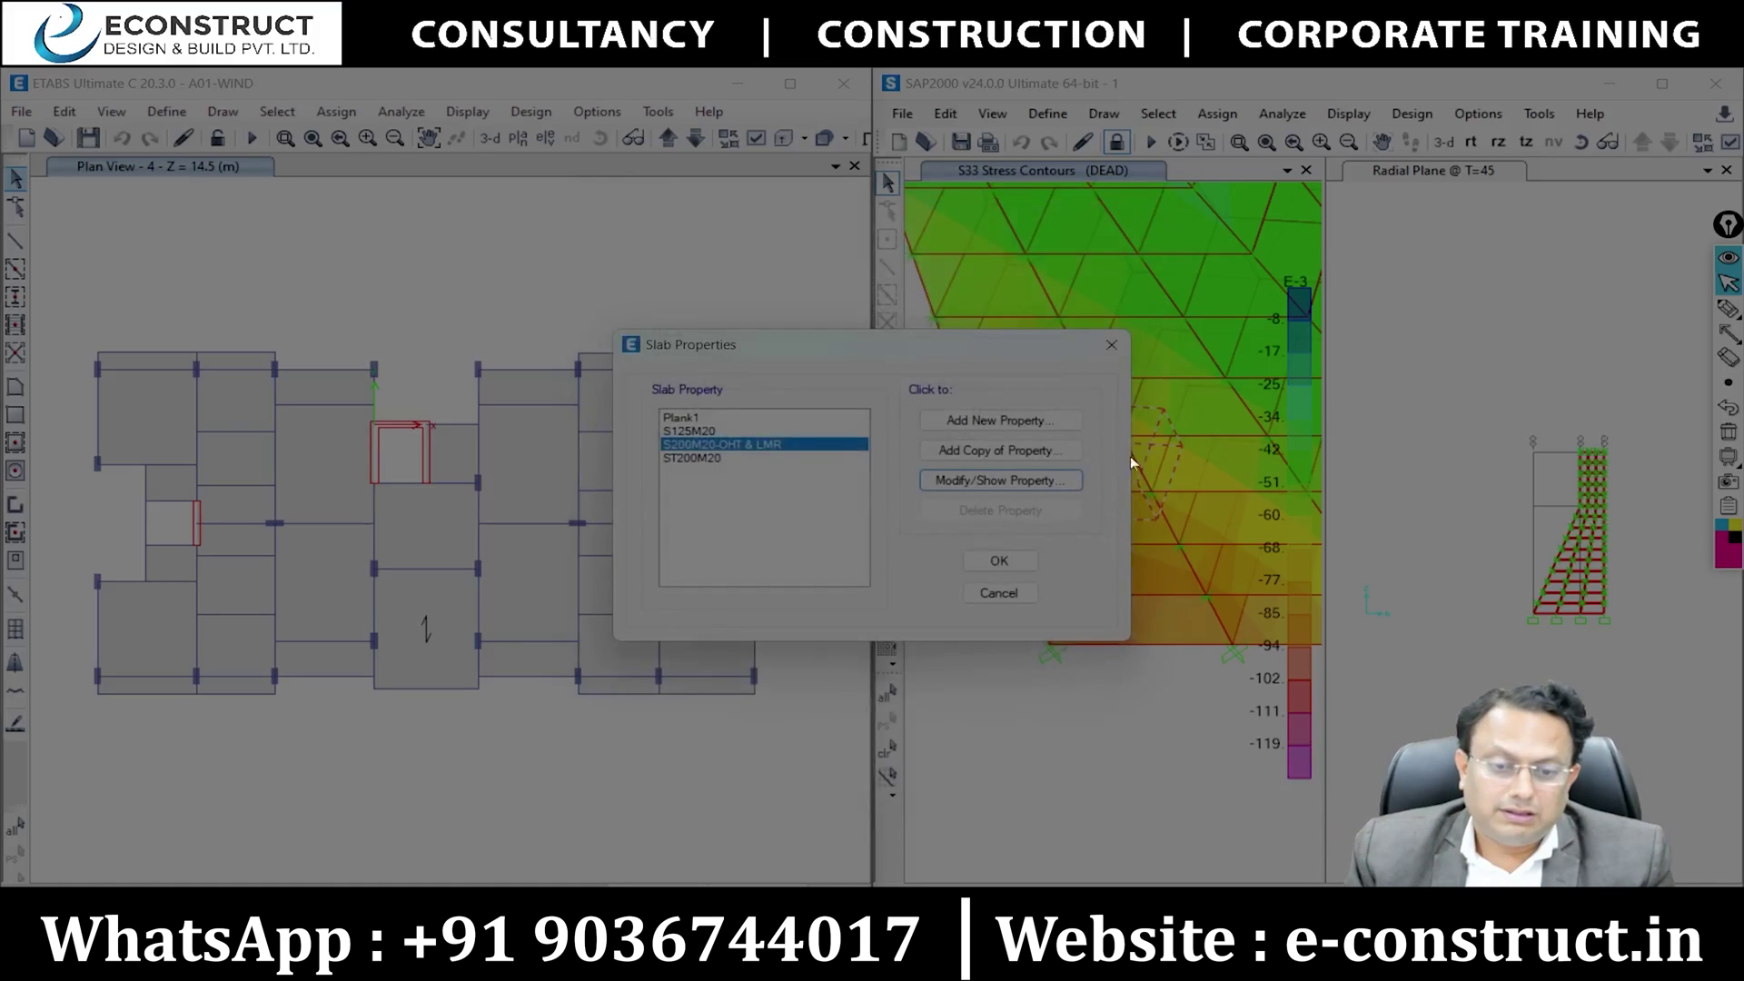
click(1010, 590)
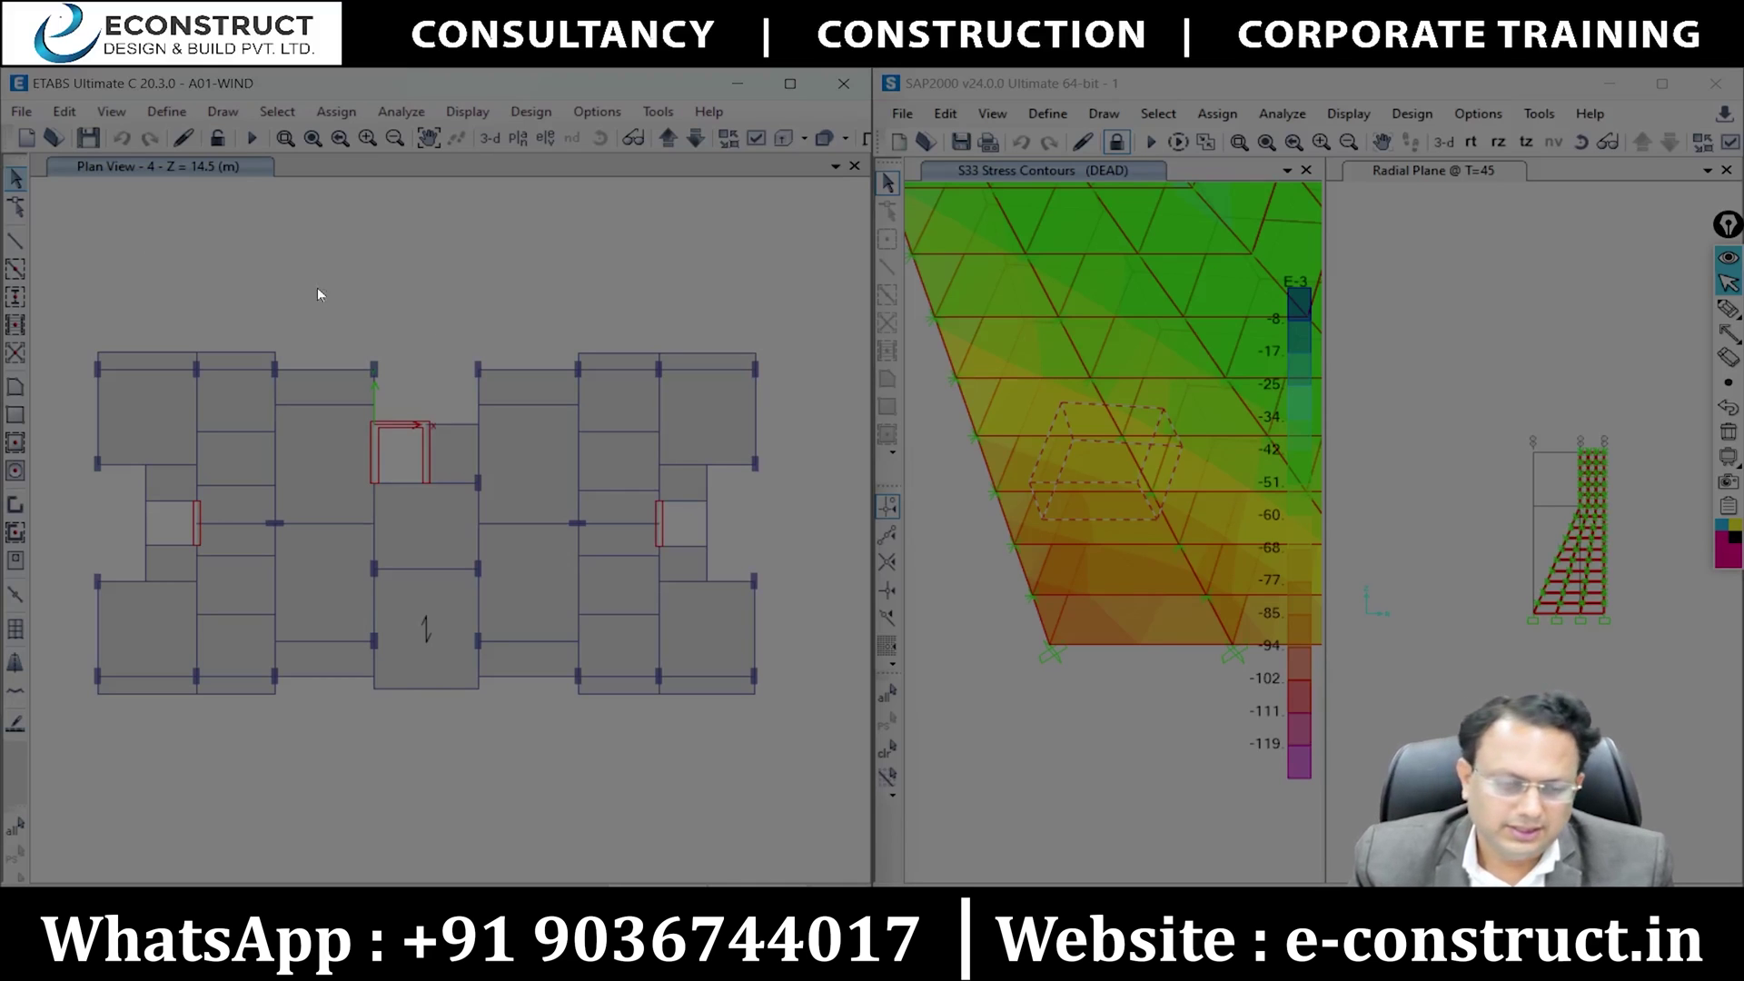
click(183, 112)
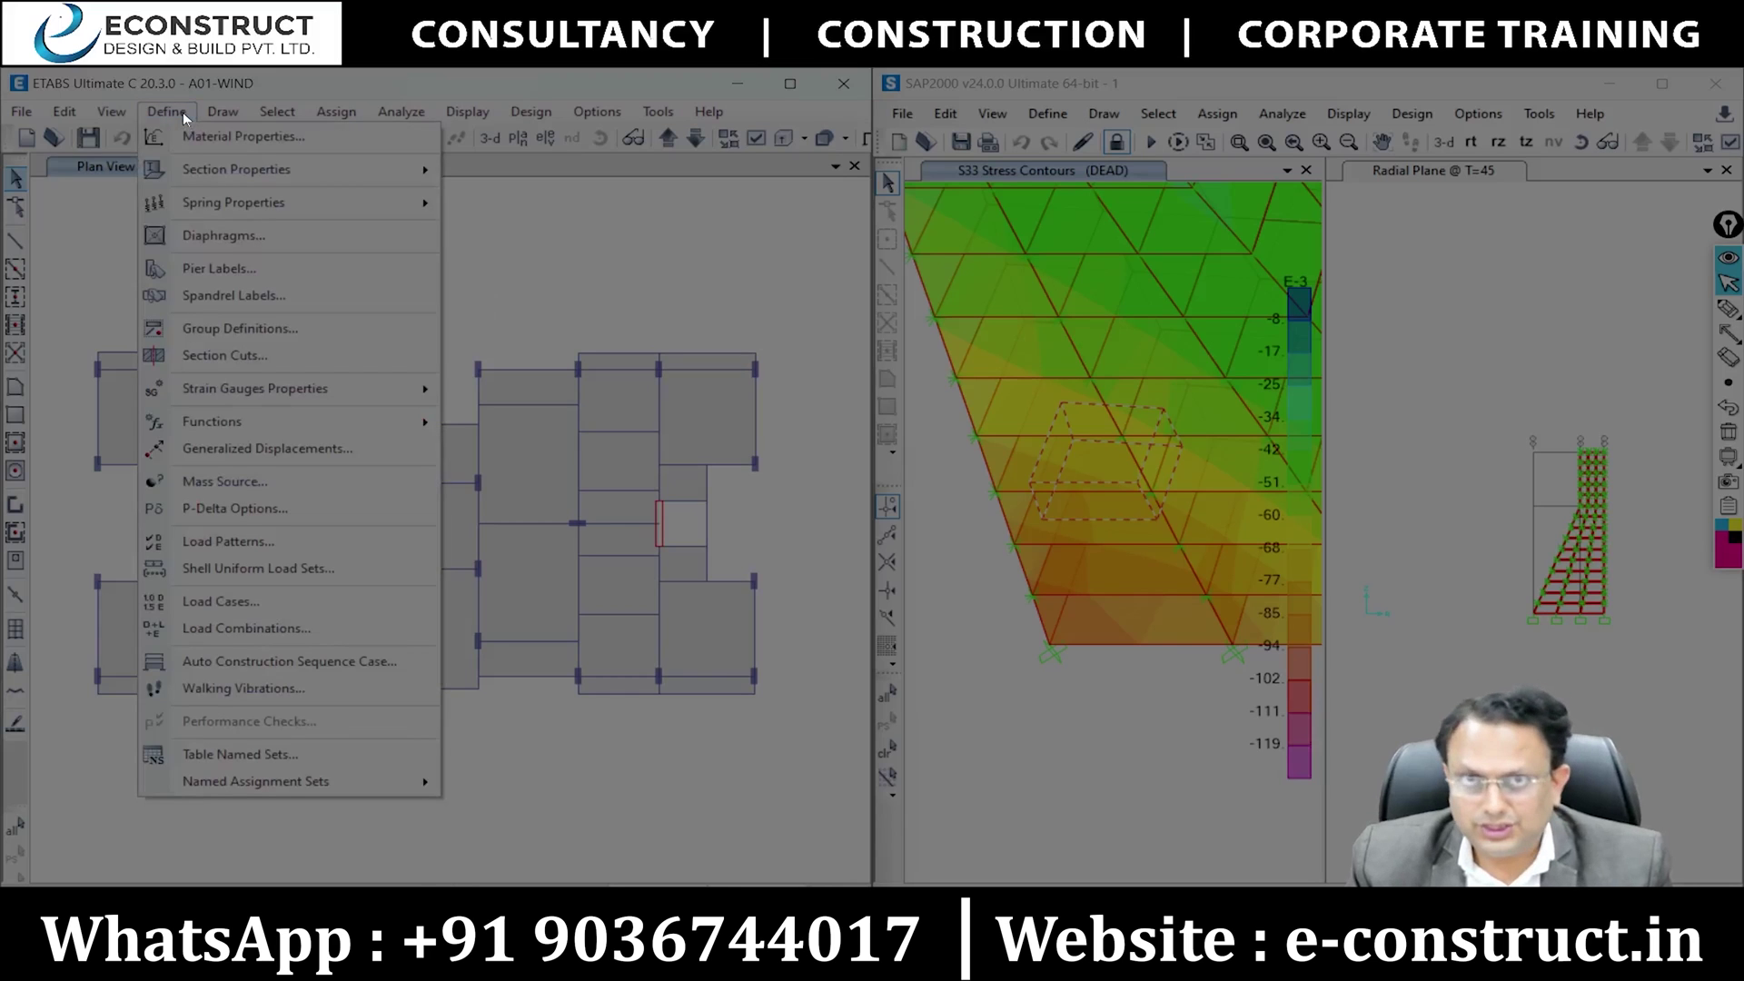